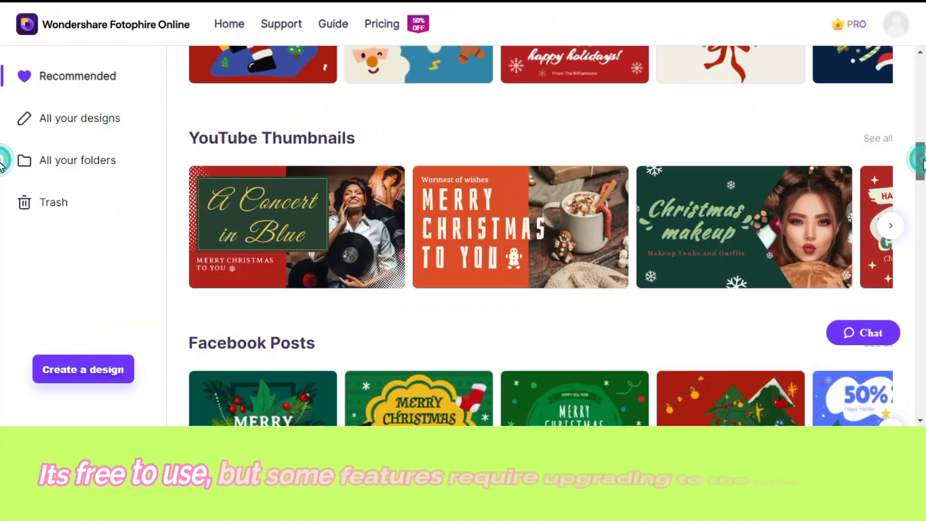
Open the "WELCOME CHRISTMAS" template from the full YouTube Thumbnails collection.
scroll(3, 159, up, 2)
scroll(3, 162, down, 1)
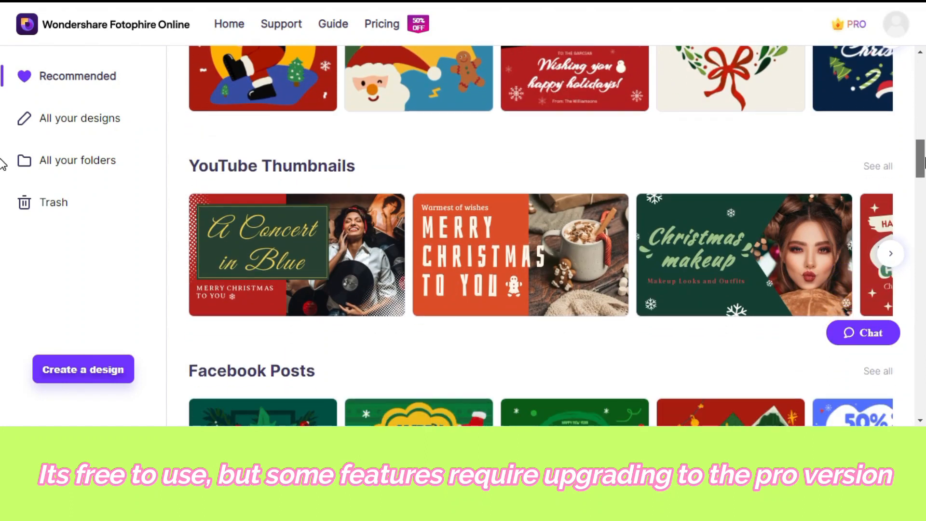
click(873, 167)
drag(921, 77, 904, 105)
click(390, 299)
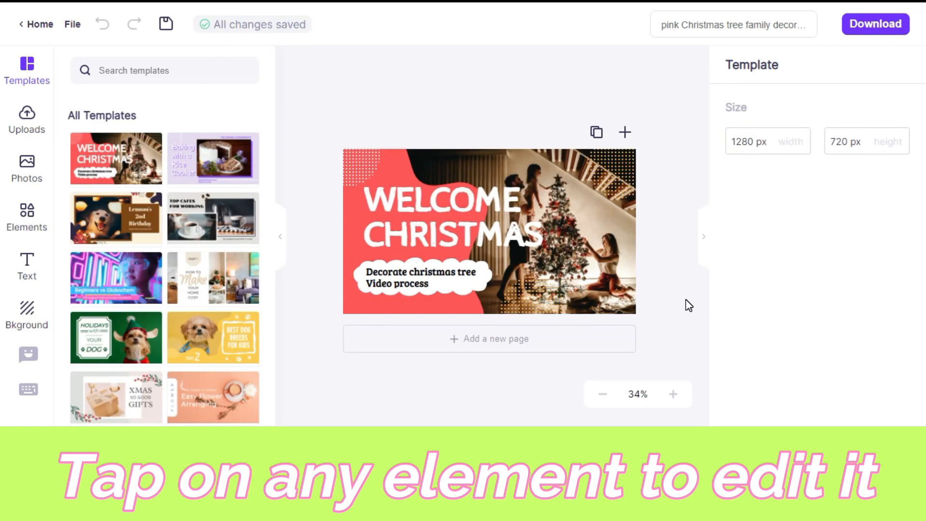
Change the font of the "WELCOME CHRISTMAS" heading to Bangers.
click(410, 207)
double_click(409, 207)
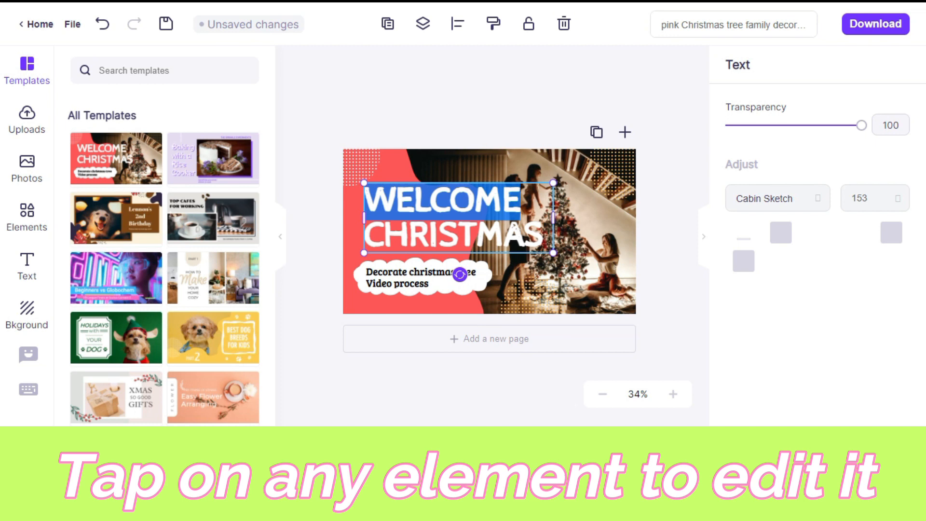
drag(544, 241, 362, 207)
click(808, 207)
drag(924, 166, 923, 388)
click(888, 375)
drag(921, 321, 922, 400)
click(771, 297)
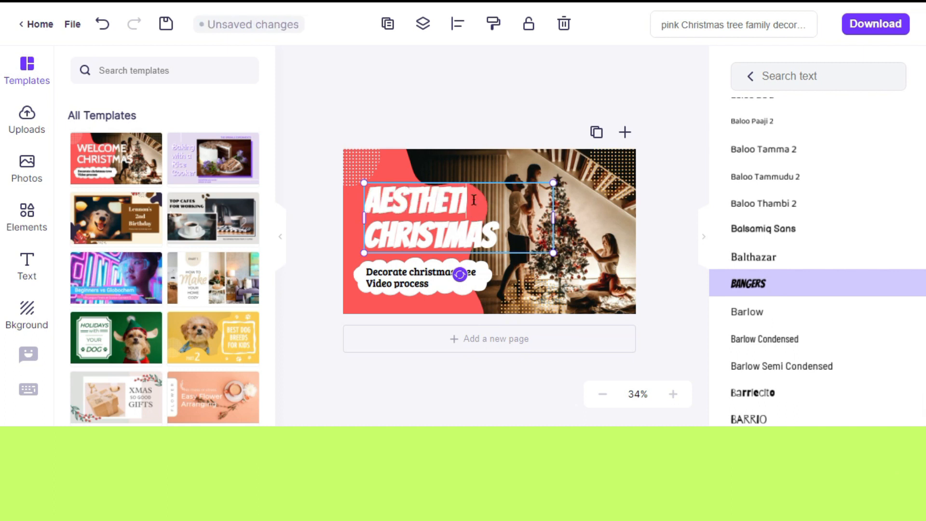
Rewrite the heading as "AESTHETIC THUMBNAILS" on two lines and widen its text box.
text(C)
click(378, 241)
key(Delete)
key(Delete)
key(Delete)
key(Delete)
key(Delete)
key(Delete)
key(Delete)
key(Delete)
key(BackSpace)
text(THUMBNAILS)
drag(552, 238, 622, 240)
click(430, 202)
key(BackSpace)
key(BackSpace)
key(BackSpace)
key(BackSpace)
key(BackSpace)
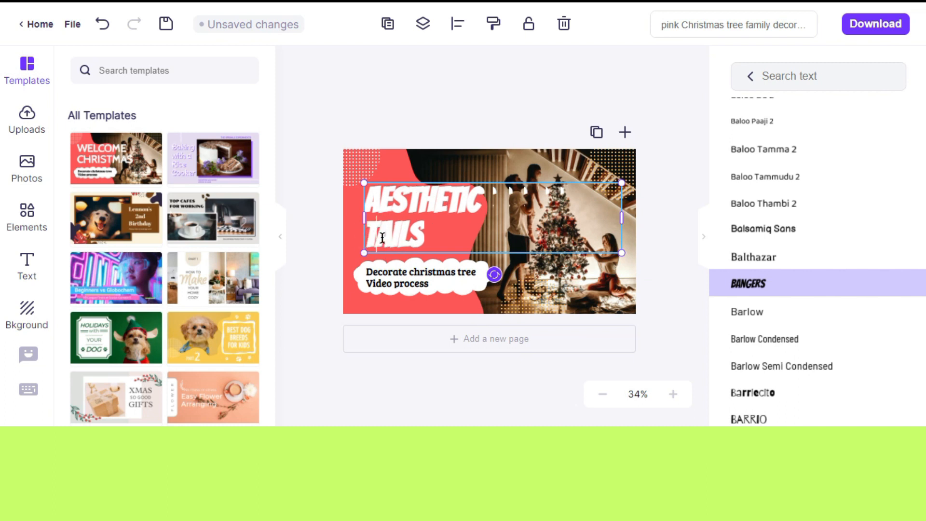
Recolour the red shape behind the heading light pink, #FFC7EA.
click(391, 157)
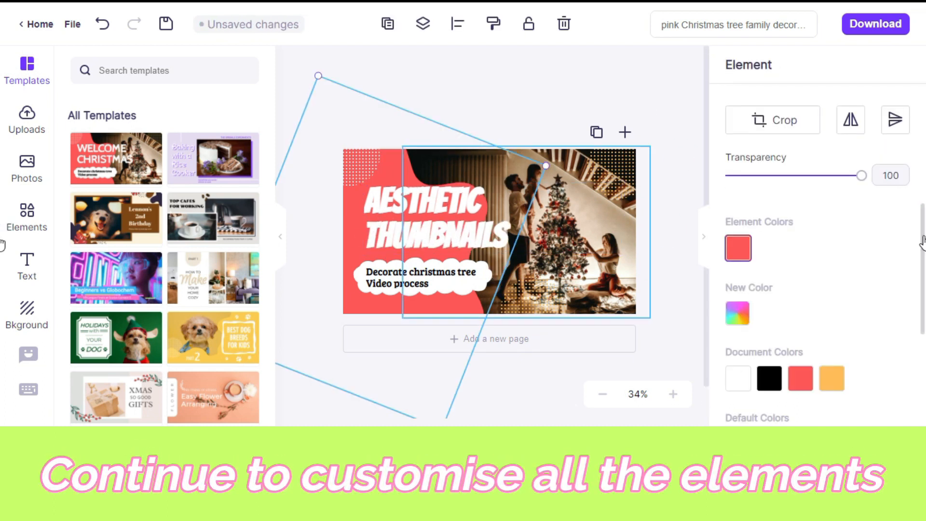
scroll(922, 241, down, 1)
click(737, 221)
drag(881, 216, 891, 215)
click(761, 83)
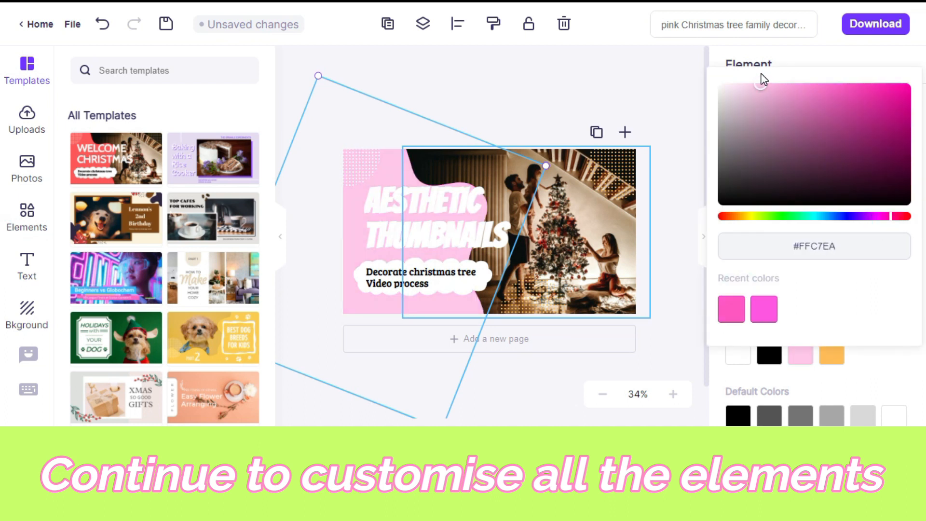
click(684, 119)
Replace the caption in the white cloud with "Tutorial" and enlarge its font.
click(428, 280)
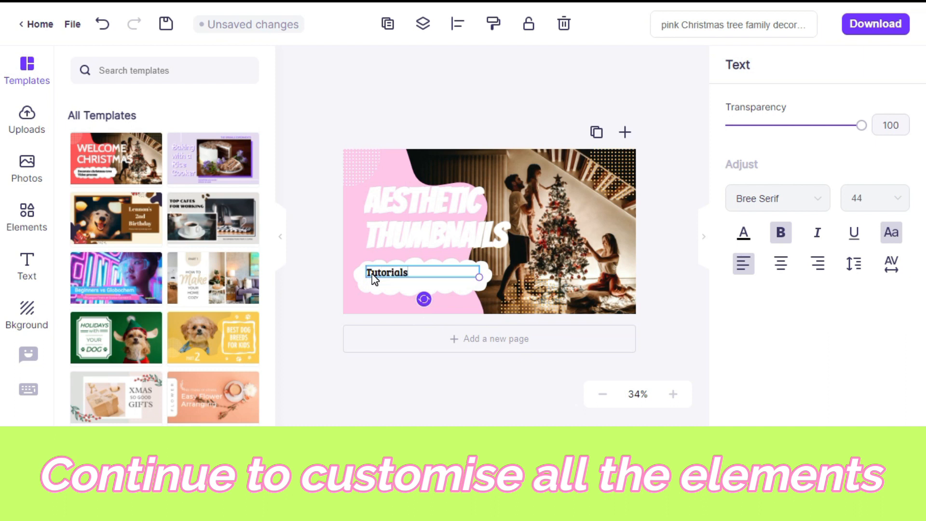
click(874, 198)
scroll(903, 310, down, 3)
click(904, 259)
click(897, 197)
click(884, 352)
click(896, 198)
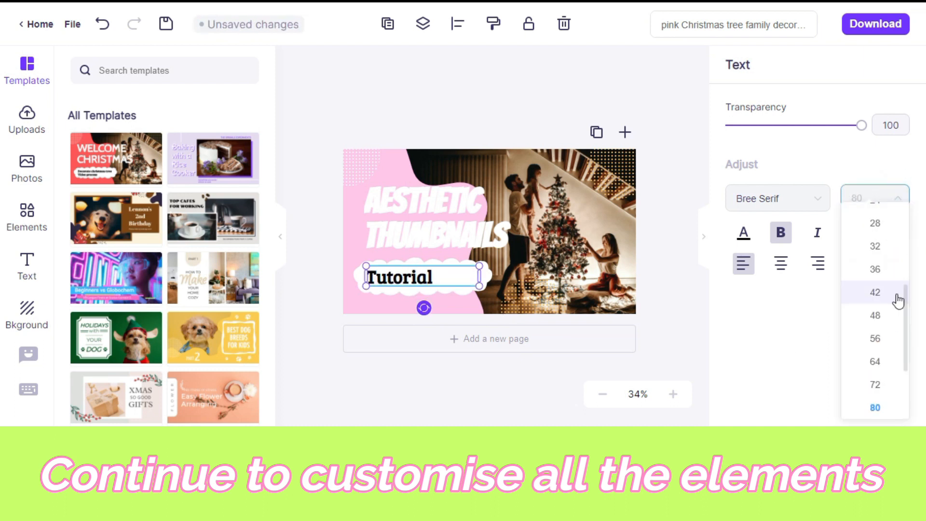
click(879, 343)
Centre the "Tutorial" caption inside the white cloud and fine-tune its size.
drag(383, 274, 405, 277)
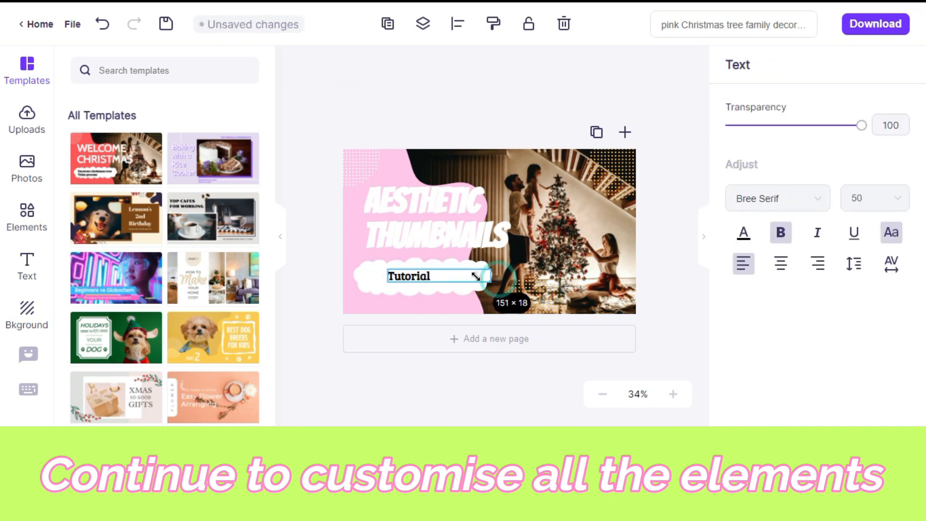
drag(485, 288, 483, 287)
click(485, 119)
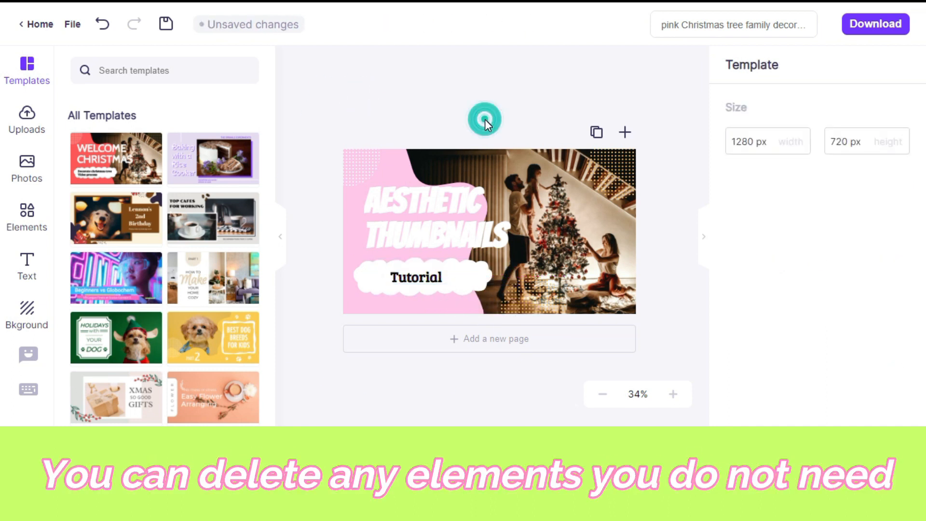
Delete the Christmas tree family photo from the thumbnail.
click(575, 166)
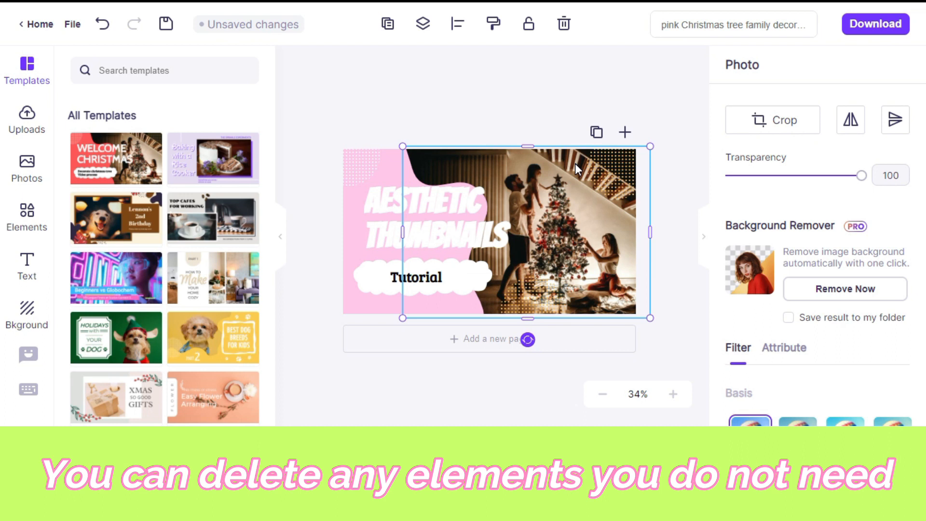
click(564, 23)
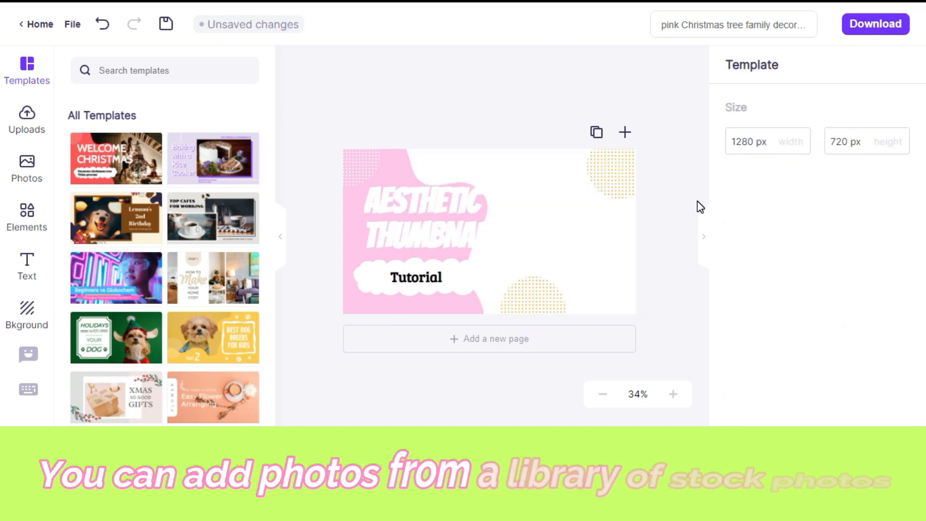
Look through the stock photo and element libraries for items to add to the thumbnail.
click(29, 168)
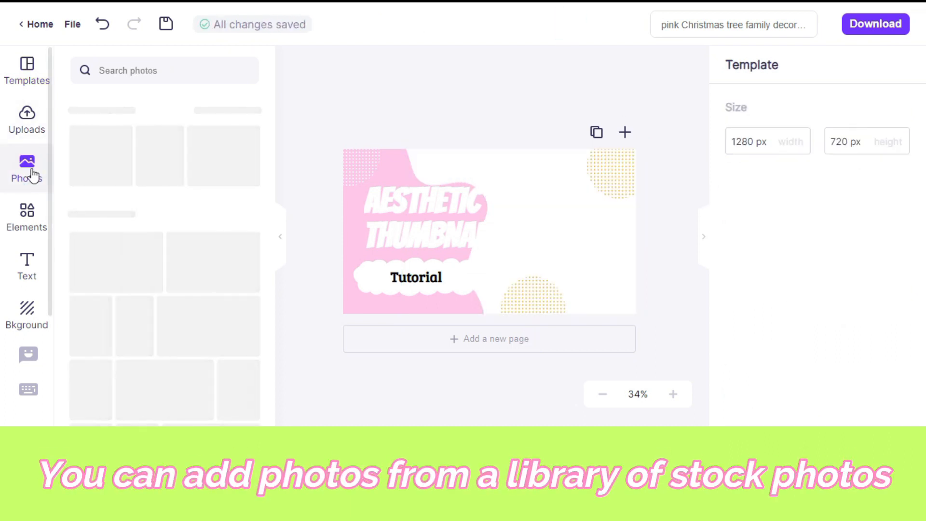
drag(272, 171, 273, 352)
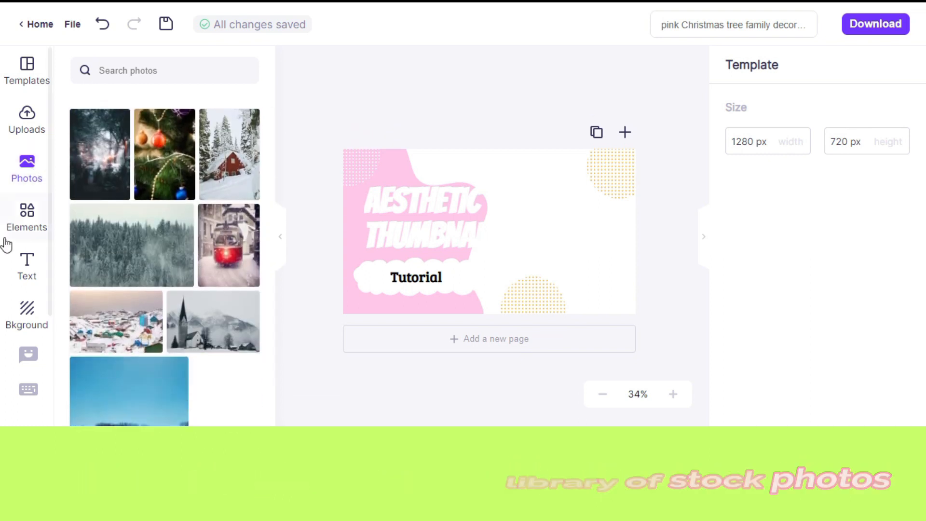
click(29, 212)
scroll(273, 179, down, 2)
click(265, 166)
click(264, 166)
mouse_move(271, 155)
mouse_down()
mouse_move(284, 261)
mouse_move(274, 375)
mouse_up()
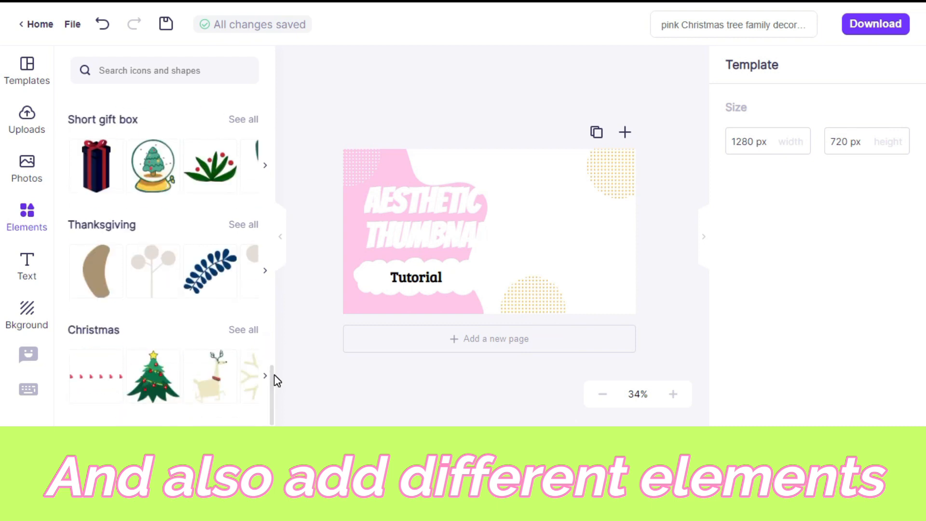
click(27, 265)
Set the thumbnail's background to the blue and pink marbled paint image.
click(28, 311)
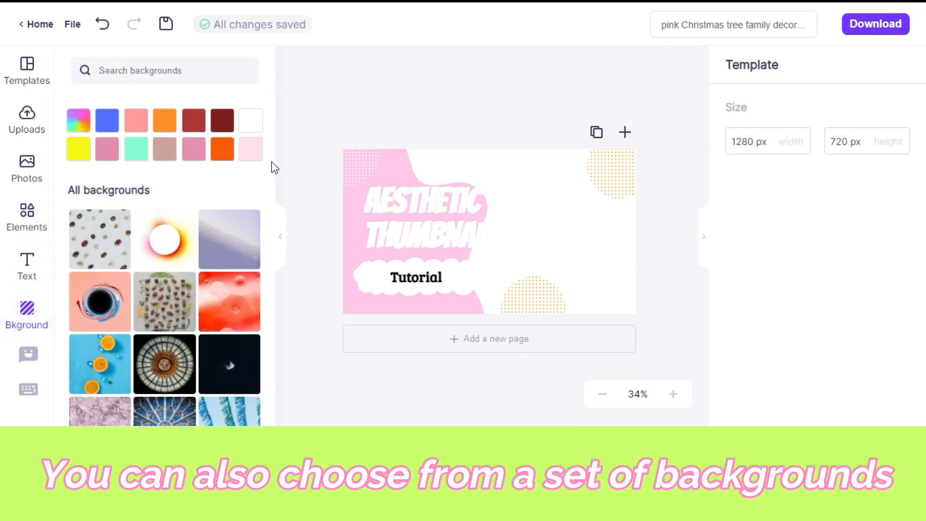
scroll(271, 165, down, 1)
click(97, 343)
drag(269, 242, 285, 294)
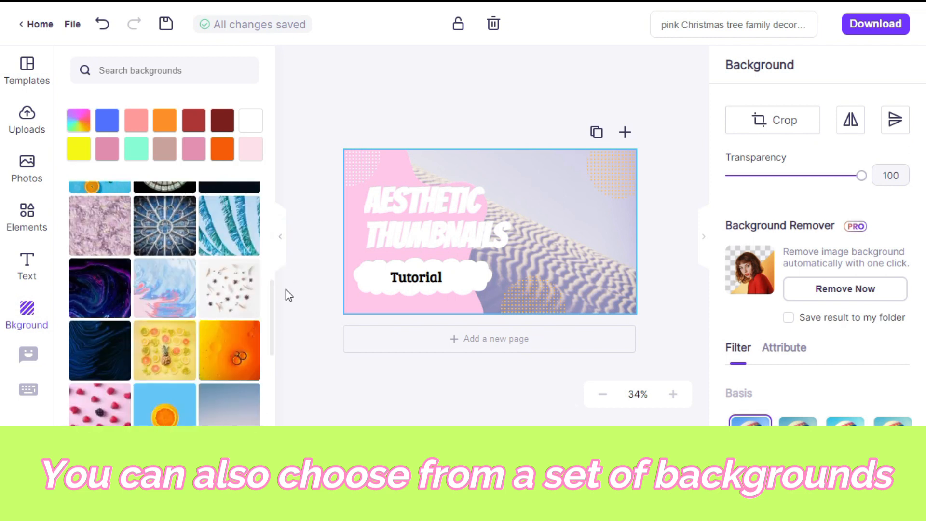
click(167, 290)
Recolour the "AESTHETIC THUMBNAILS" heading dark blue.
click(425, 200)
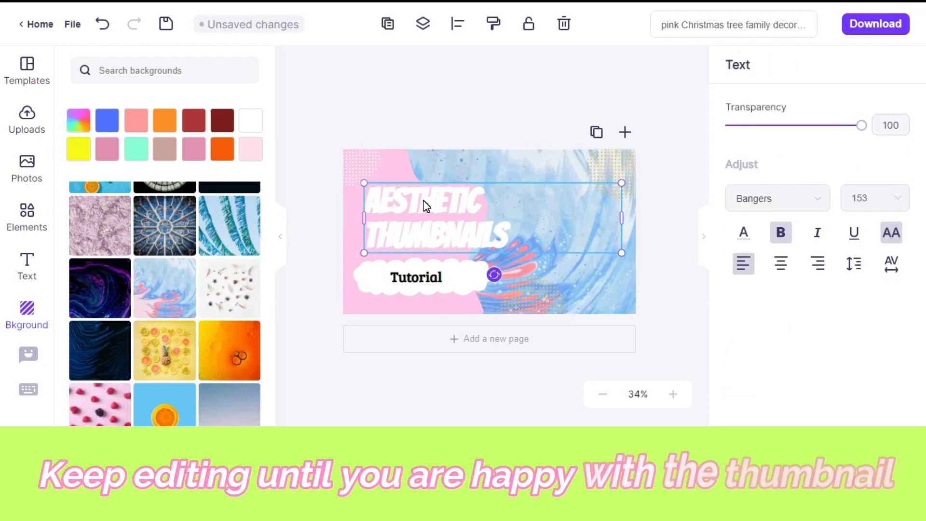
click(745, 233)
click(836, 403)
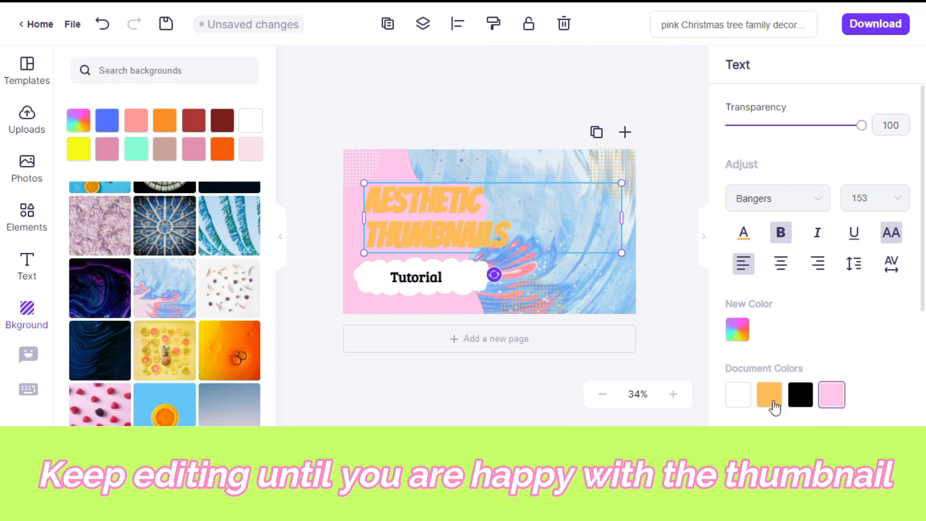
key(ctrl+z)
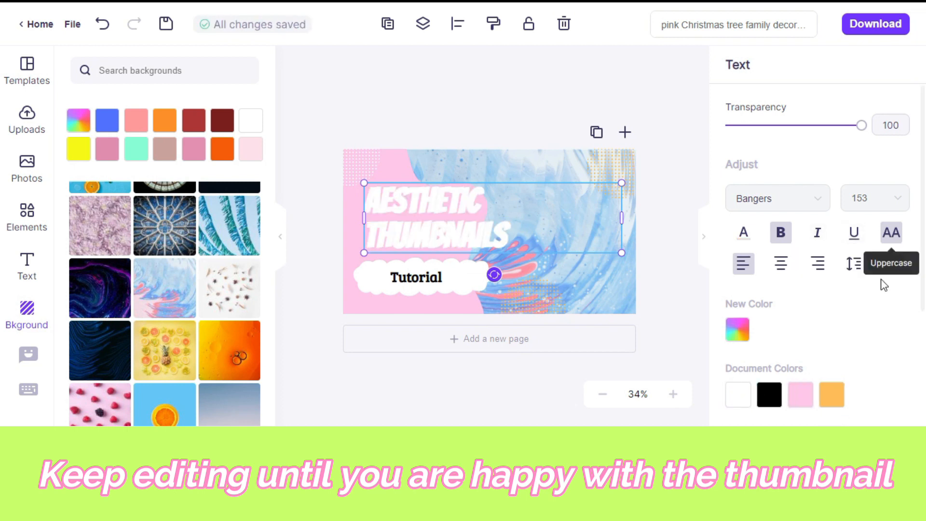
scroll(815, 289, down, 4)
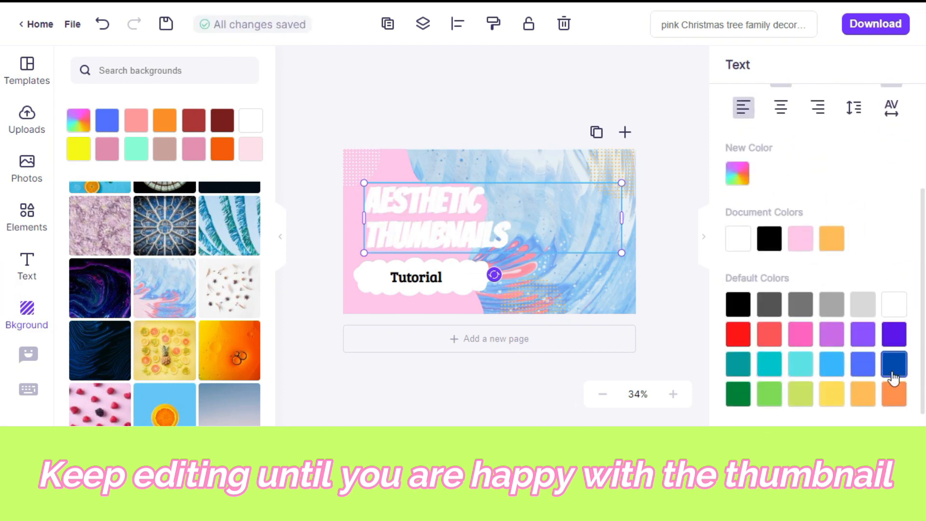
click(892, 367)
Shrink the white cloud behind the "Tutorial" caption slightly.
click(419, 285)
click(573, 256)
drag(497, 279, 483, 292)
click(493, 278)
click(486, 288)
drag(461, 302, 454, 301)
click(102, 24)
Change the cloud's caption to "Easy Tutorial" and centre it inside the cloud.
click(423, 278)
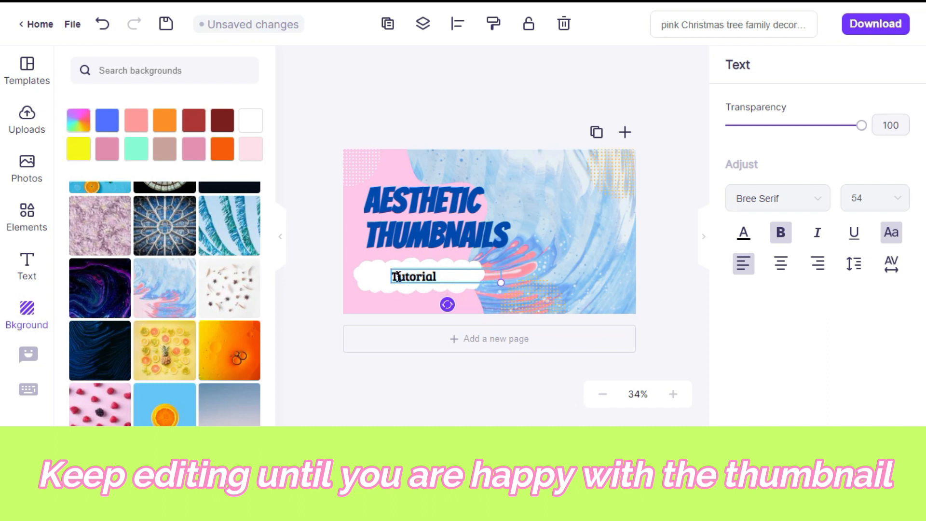
click(684, 320)
click(467, 280)
click(308, 284)
Remove the orange dot patterns and add the lilac petal shape from the Shapes elements to the thumbnail.
click(538, 298)
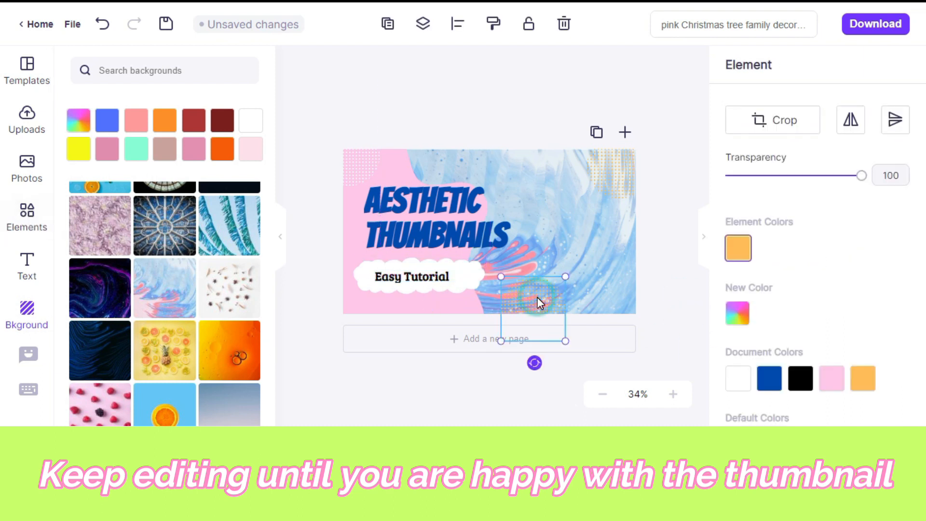
click(27, 217)
drag(271, 383, 296, 399)
click(244, 217)
drag(269, 346, 277, 282)
drag(234, 253, 581, 274)
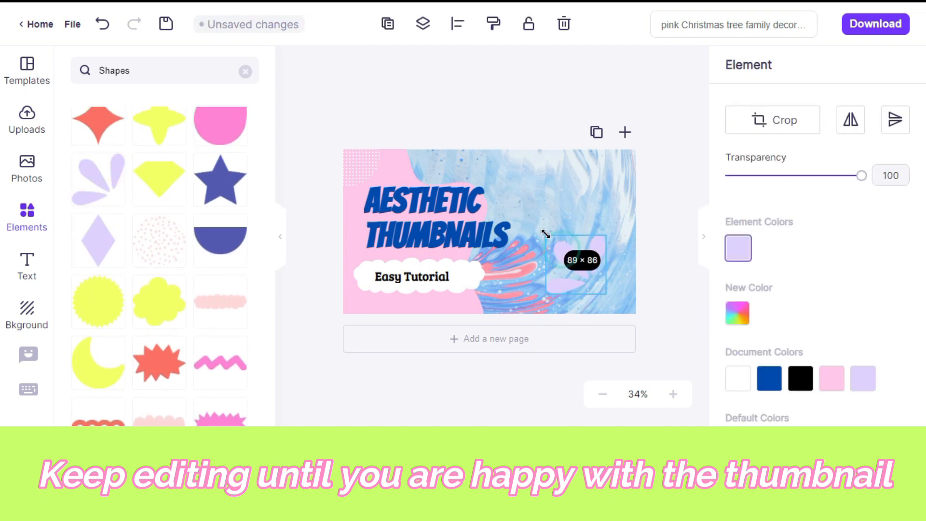
Resize and rotate the lilac petal shape near the heading and recolour it white.
drag(550, 239, 531, 222)
drag(548, 314, 542, 197)
drag(464, 211, 461, 194)
click(769, 378)
click(738, 378)
Position the white petal shape as an accent at the upper end of the word "AESTHETIC".
drag(486, 231, 499, 182)
click(678, 256)
click(680, 249)
click(499, 182)
click(693, 247)
Duplicate the white petal shape, then rotate and place the copy just below the end of "THUMBNAILS".
click(504, 181)
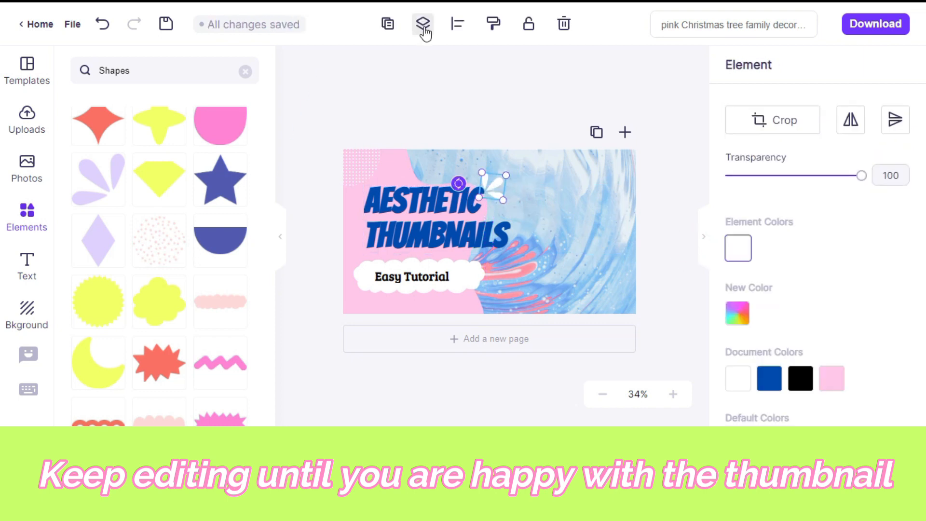
click(388, 24)
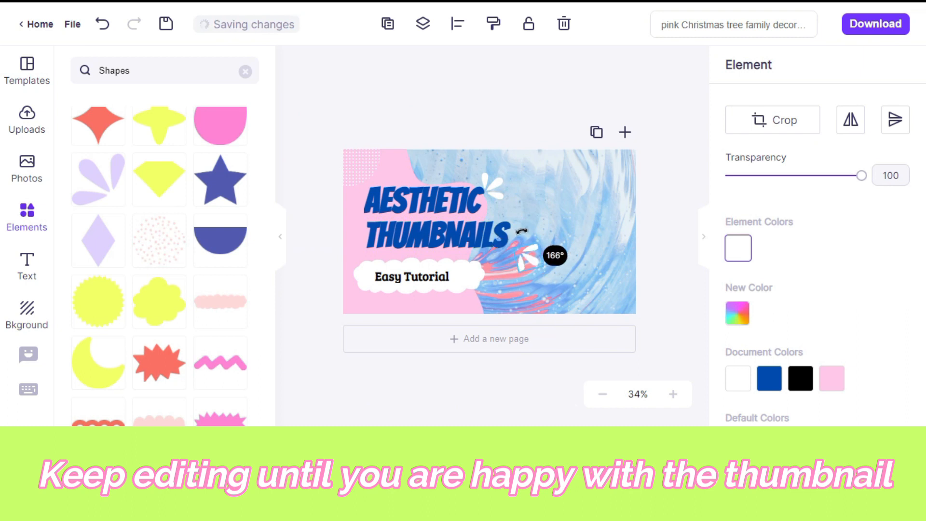
drag(529, 258, 527, 259)
click(664, 272)
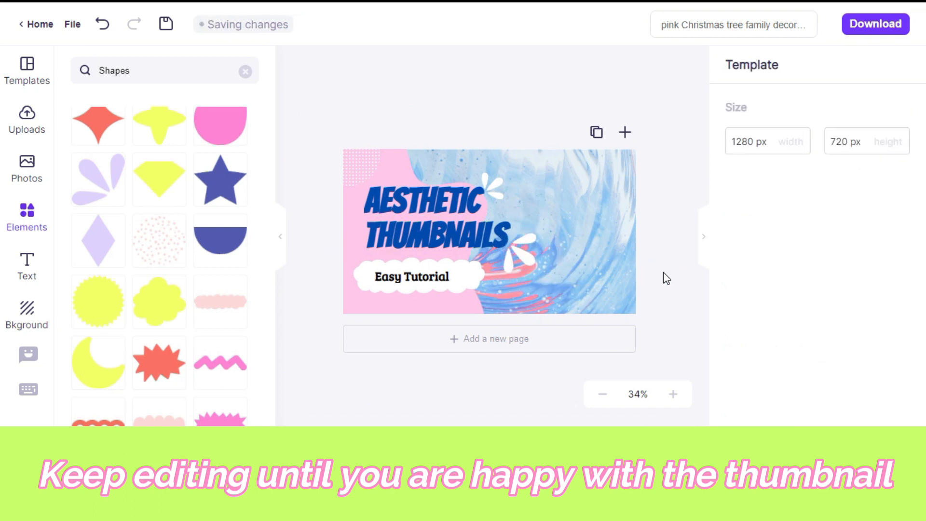
click(515, 248)
click(657, 257)
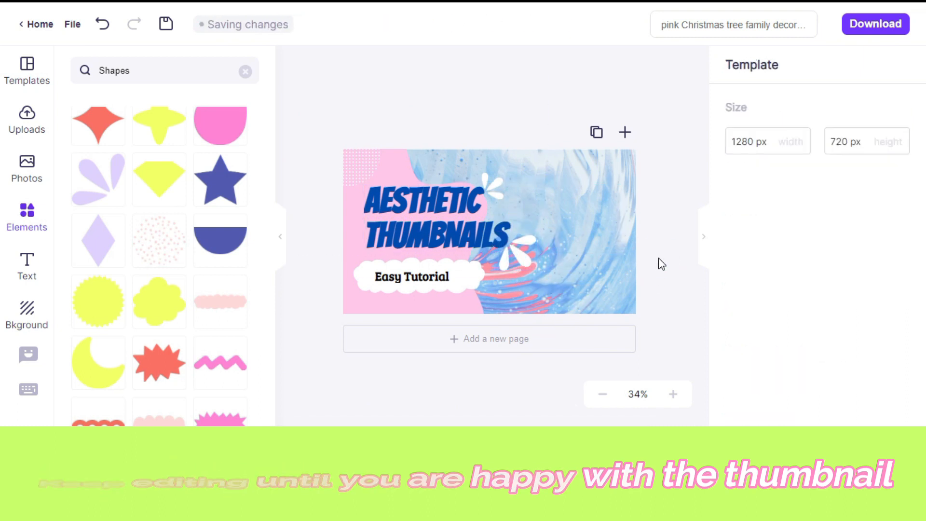
Open the collection of uploaded images.
scroll(271, 268, down, 3)
click(27, 167)
click(29, 123)
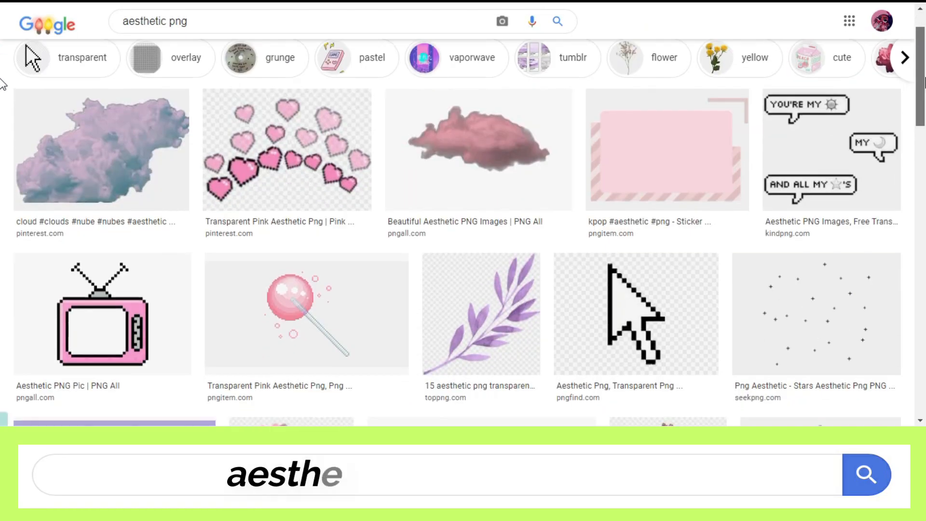
Switch to Google Images, browse the "aesthetic png" results and copy the ringed planet image.
scroll(3, 154, down, 6)
scroll(3, 155, down, 15)
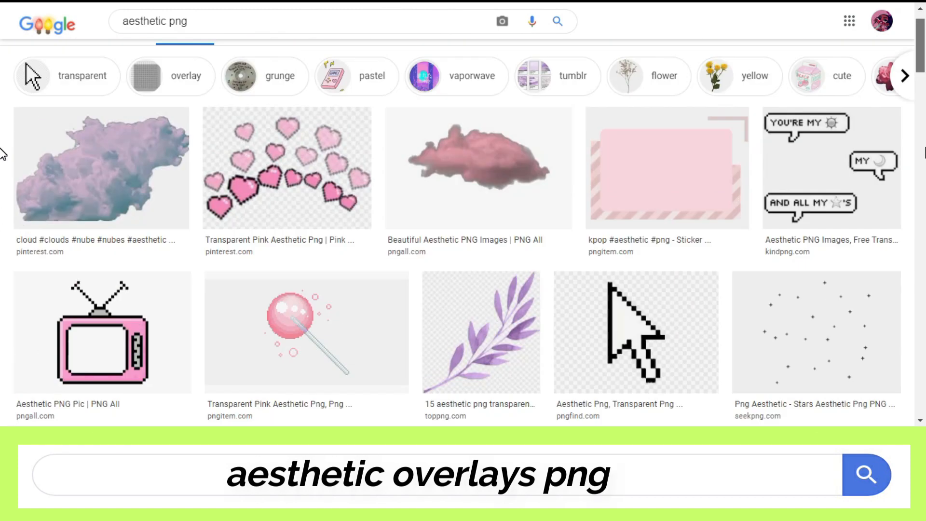
scroll(24, 72, down, 15)
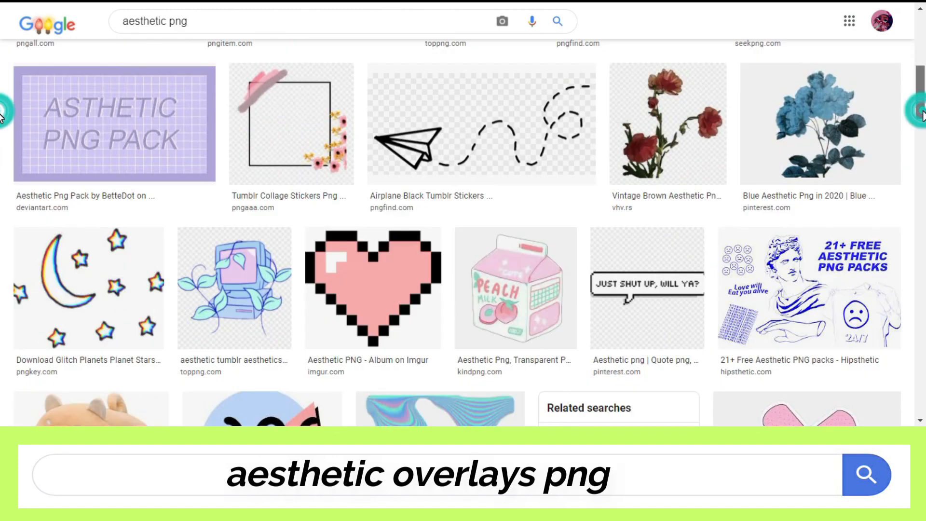
scroll(2, 170, down, 15)
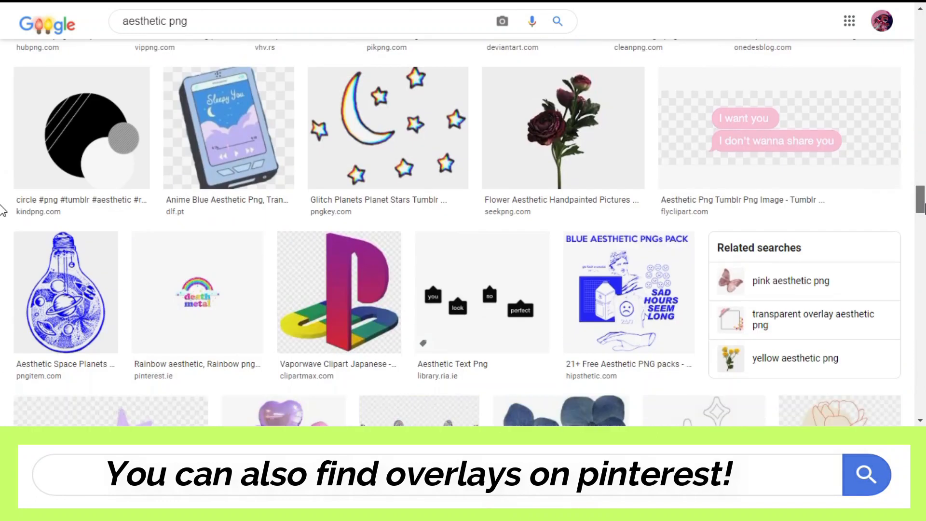
scroll(3, 210, down, 10)
click(603, 156)
right_click(649, 204)
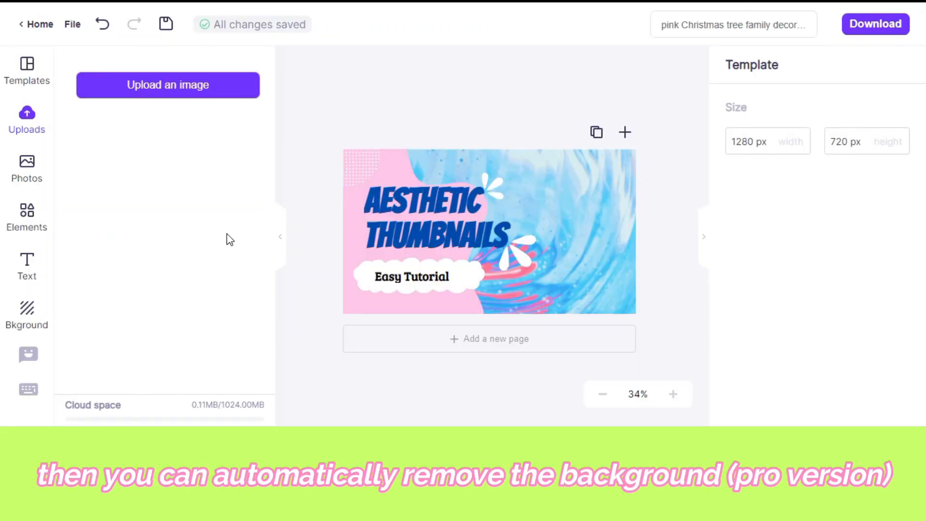
Paste the planet image into the Fotophire uploads and place it on the thumbnail's blue area beside the heading.
key(ctrl+v)
drag(106, 175, 651, 166)
click(555, 230)
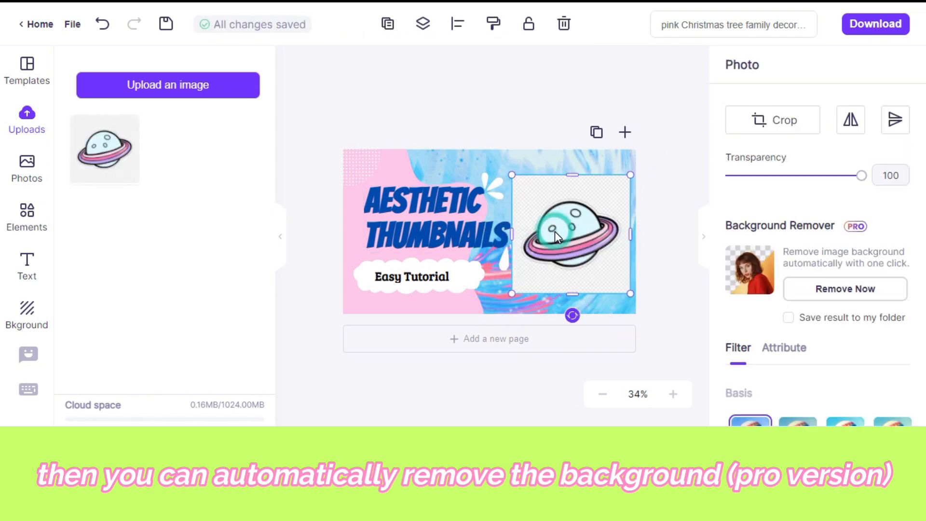
Remove the planet image's background, crop the empty space around it and place it beside the heading over the blue area.
click(830, 296)
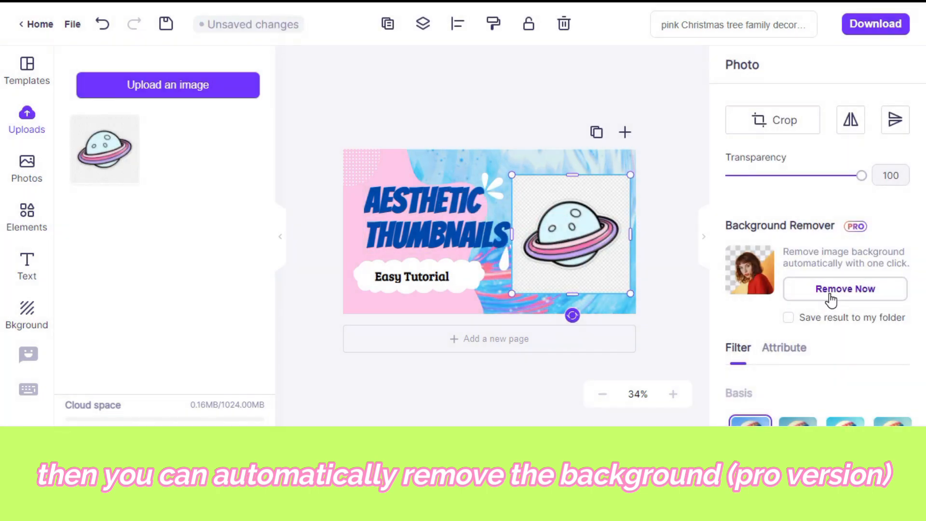
drag(545, 233, 560, 186)
drag(635, 258, 545, 272)
drag(561, 143, 549, 111)
drag(565, 171, 565, 186)
drag(596, 291, 585, 269)
drag(567, 181, 573, 199)
click(667, 233)
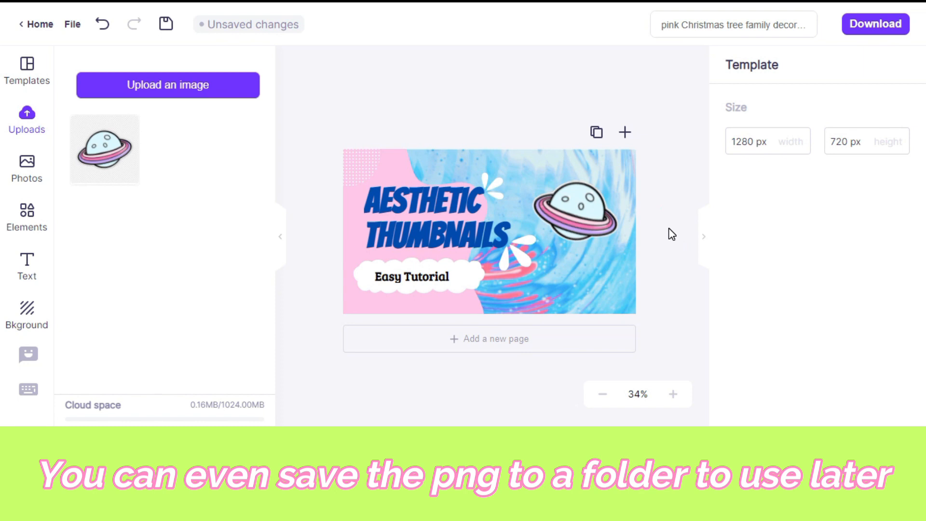
Review the filter presets and attribute adjustments available for the planet image.
click(575, 212)
scroll(785, 339, down, 3)
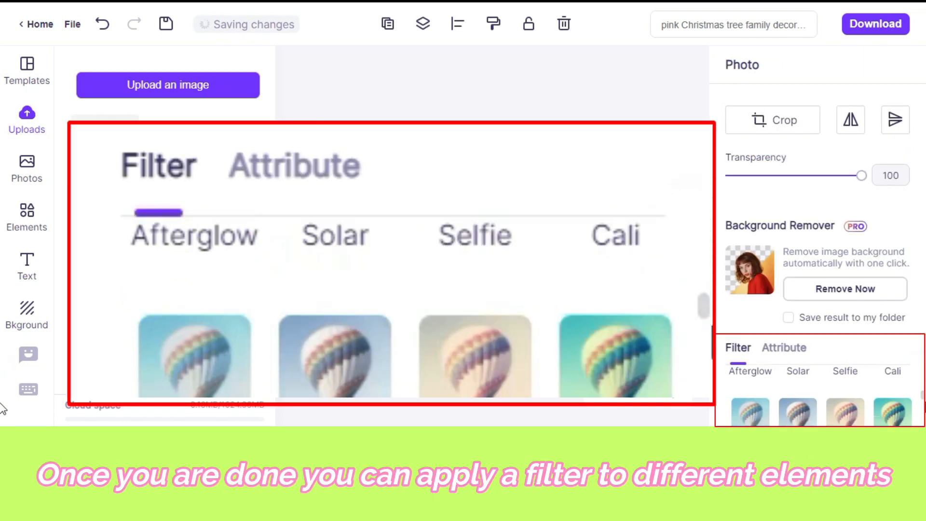
click(779, 351)
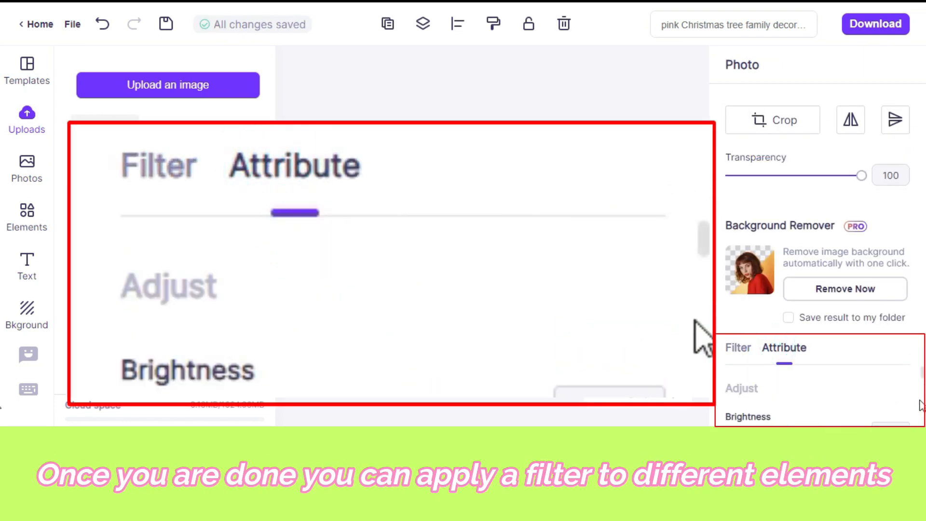
drag(921, 379, 922, 398)
drag(794, 405, 805, 406)
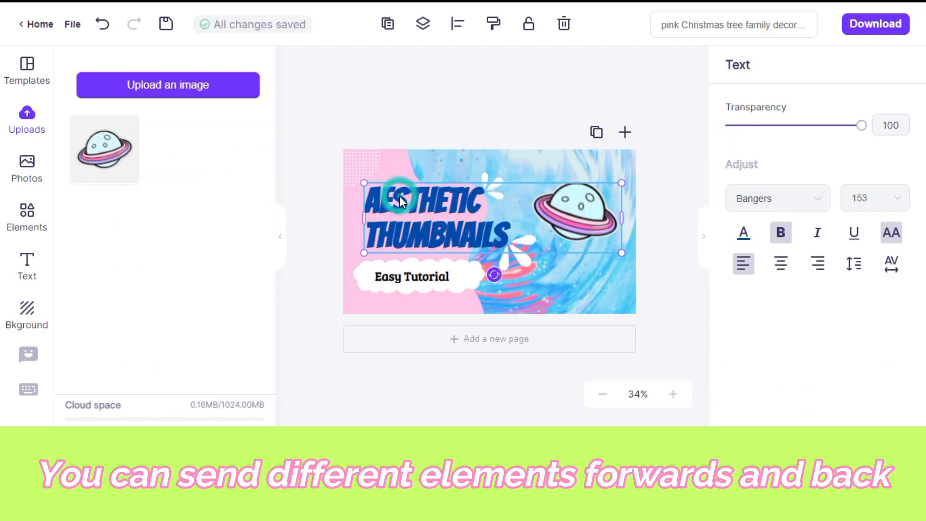
Send the "AESTHETIC THUMBNAILS" heading to the back of the layer order and bring it forward again.
click(423, 24)
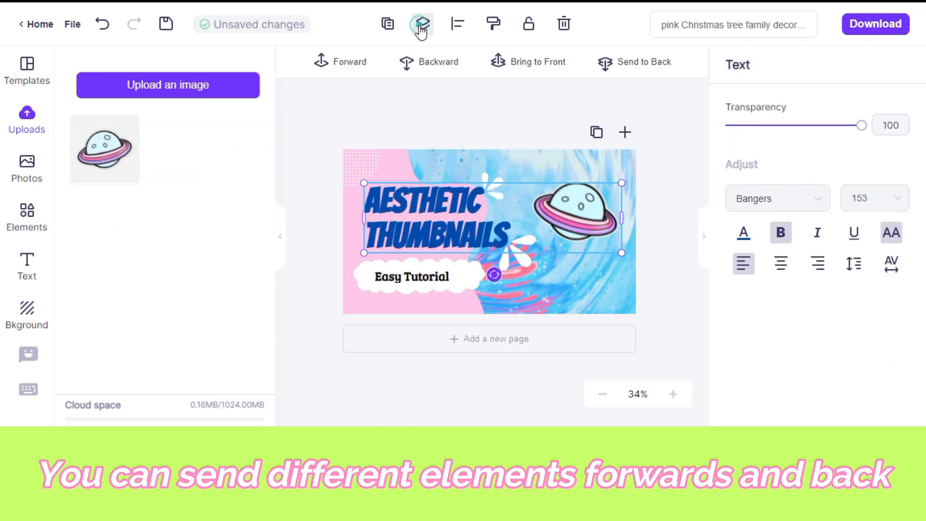
click(606, 72)
click(348, 63)
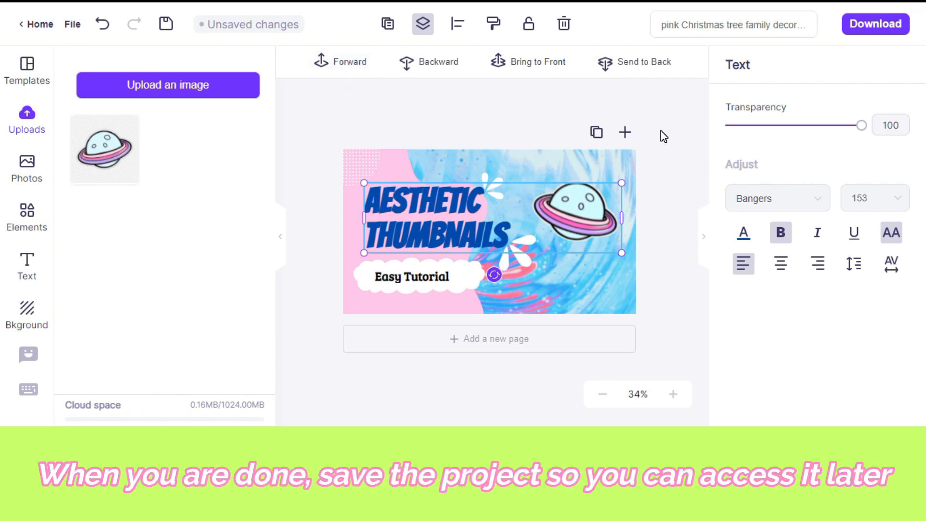
Save the project and name the design "Thumbnail".
click(160, 32)
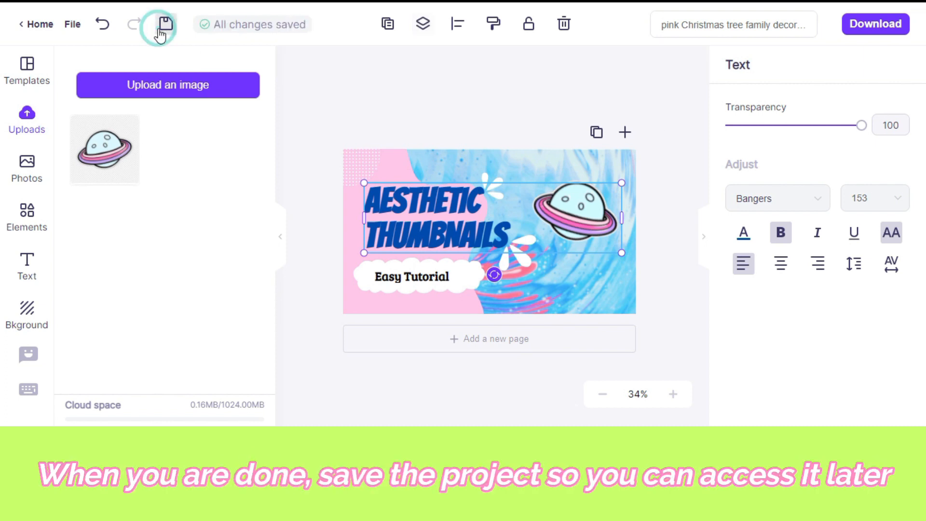
click(164, 36)
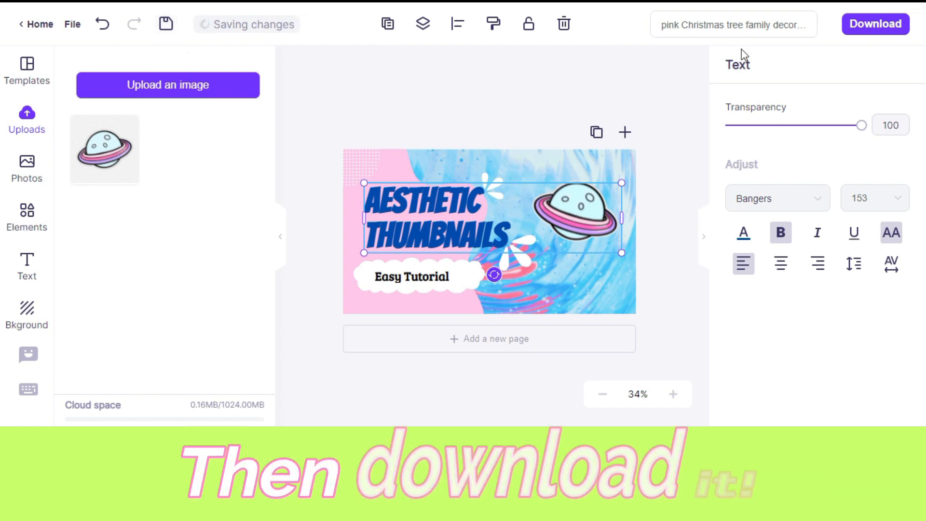
click(649, 94)
Download the finished thumbnail as a JPEG in high quality.
click(863, 29)
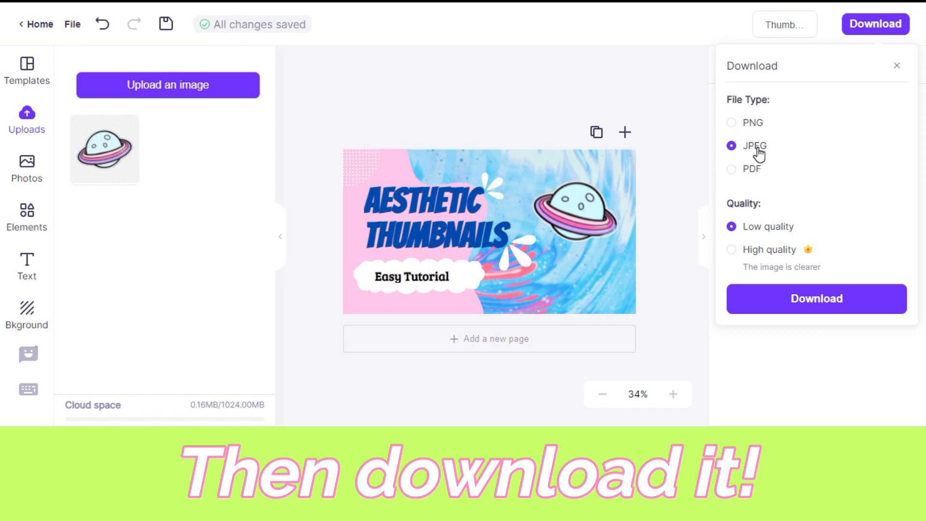
click(732, 250)
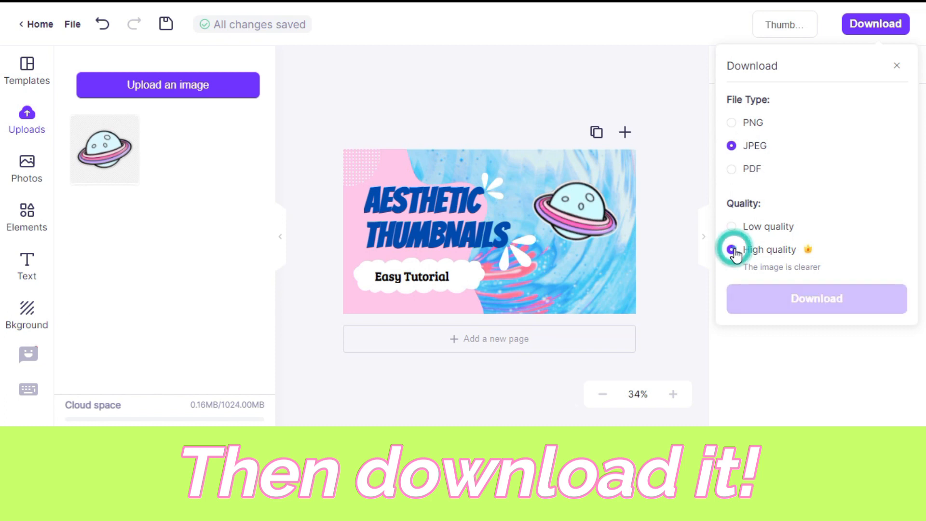
click(755, 299)
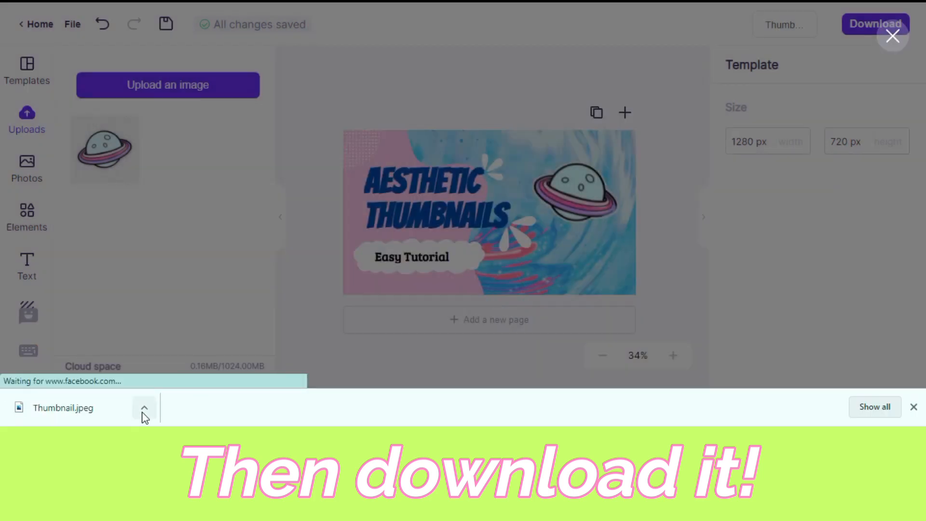
click(143, 409)
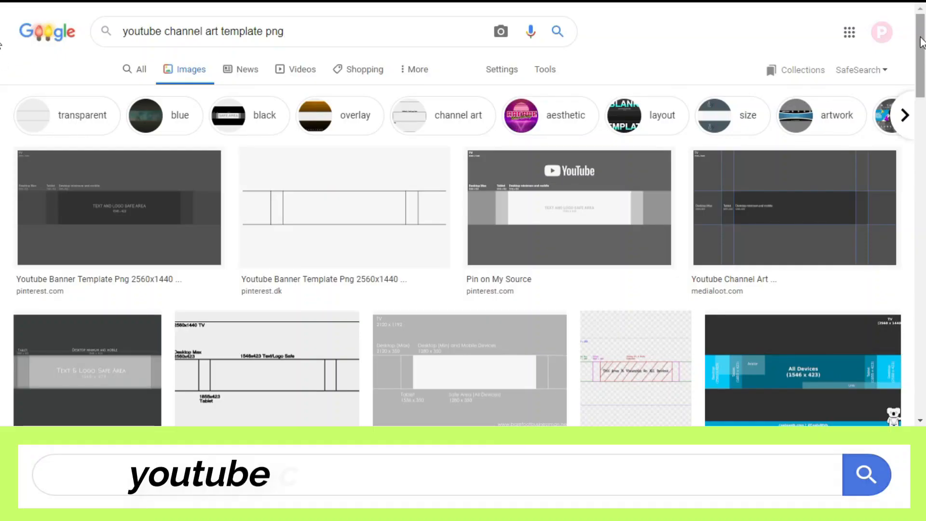
From the Google Images results for "youtube channel art template png", save the 2560 × 1440 dimensions guide as "Channel banner".
drag(921, 43, 924, 90)
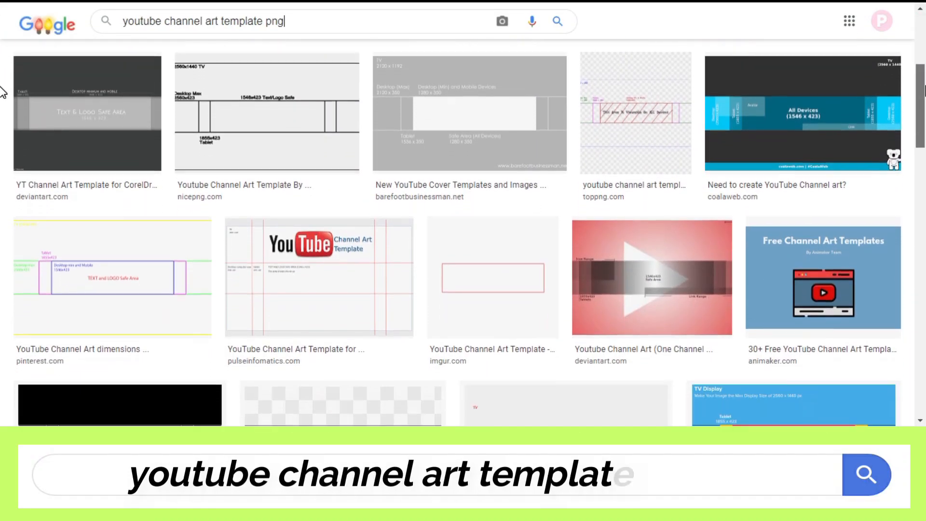
click(186, 265)
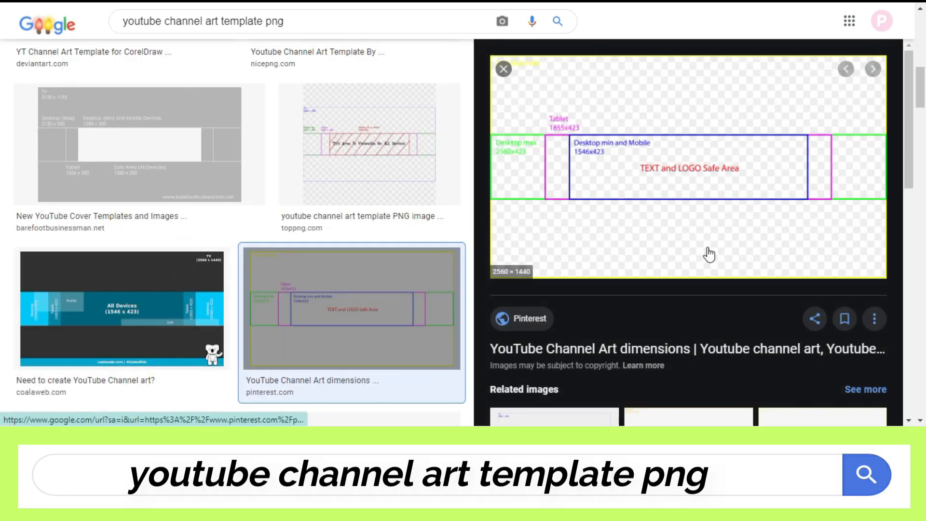
right_click(701, 198)
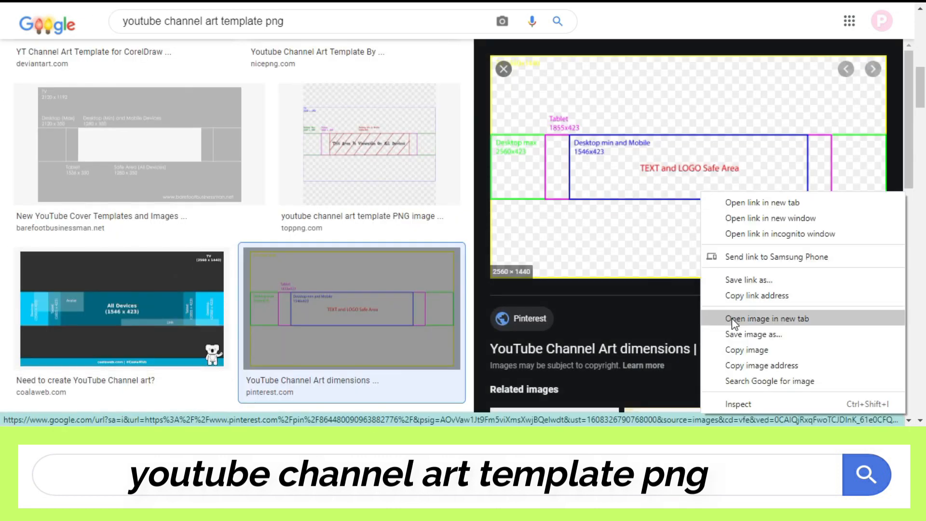
click(737, 334)
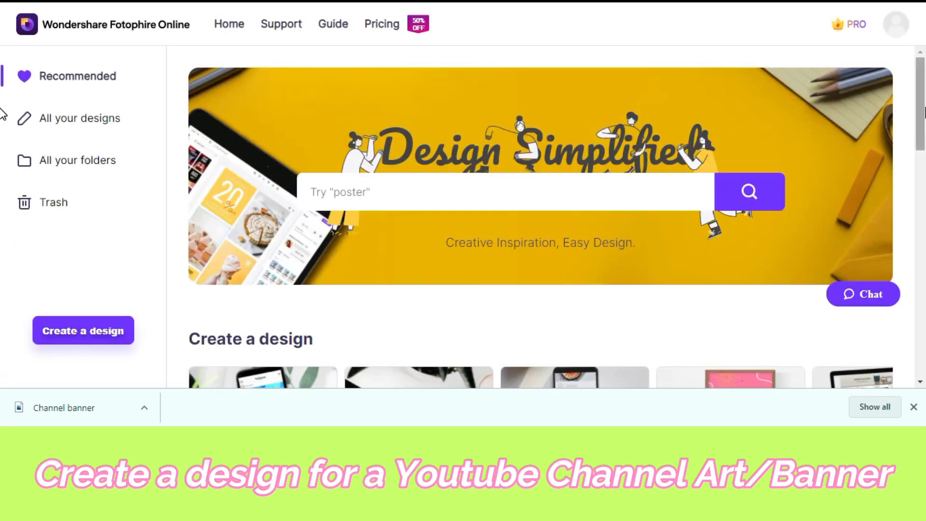
Return to the Fotophire home page and create a new YouTube Channel Art design.
scroll(3, 114, down, 5)
click(893, 151)
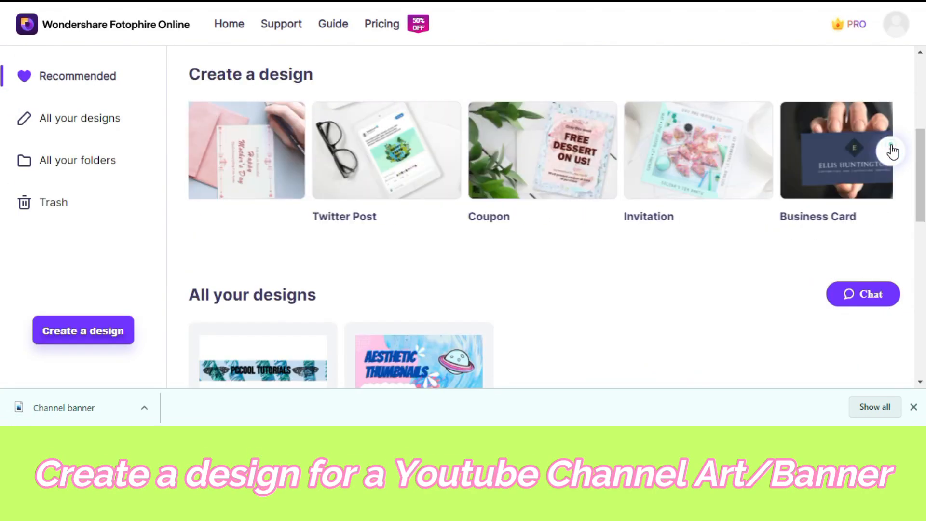
click(893, 151)
click(892, 151)
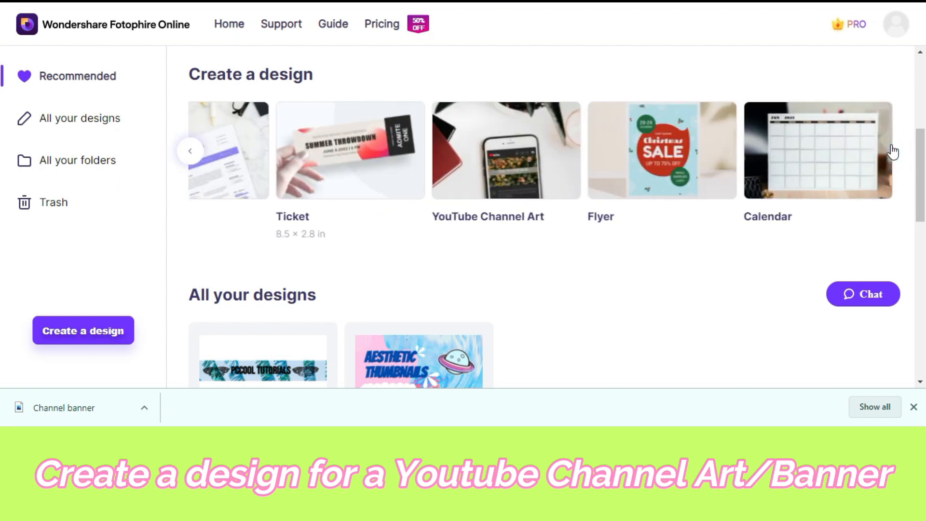
click(520, 223)
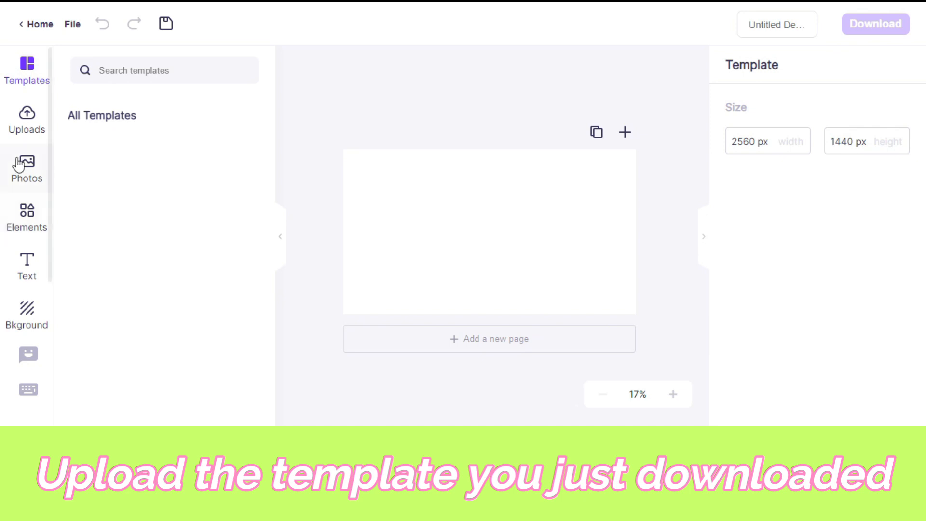
Upload the channel banner guide image and place it on the blank page, aligned to the page's upper-left corner.
click(28, 118)
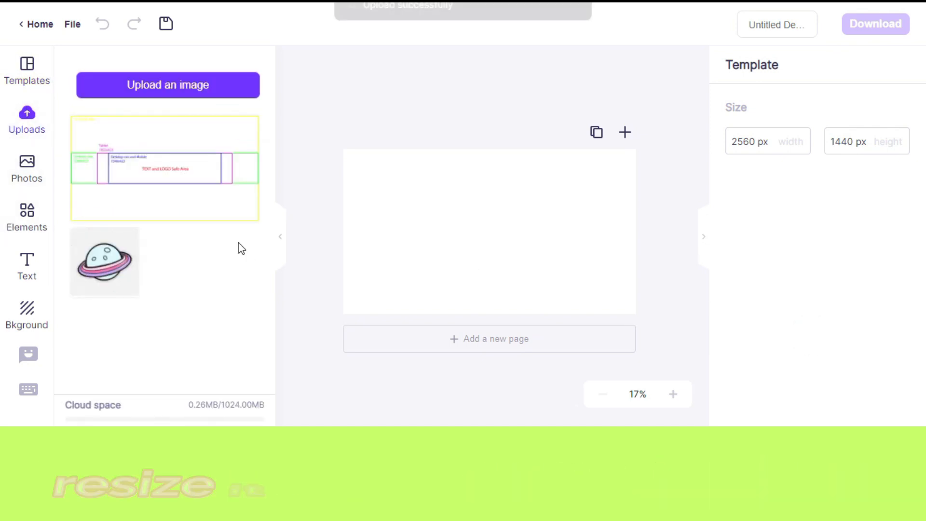
drag(155, 177, 414, 238)
drag(385, 191, 343, 149)
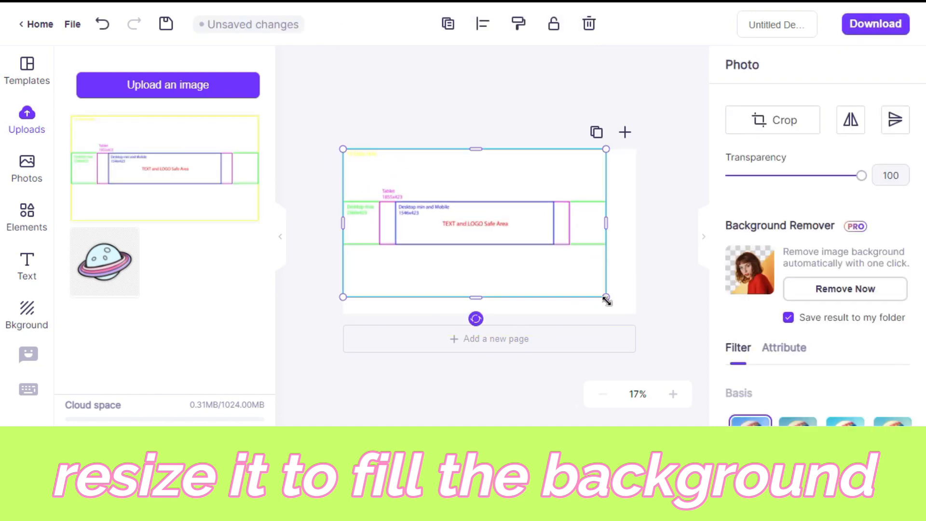
Enlarge the banner guide image until it fills the whole 2560 × 1440 px page.
drag(606, 300, 637, 318)
click(665, 292)
click(626, 294)
drag(638, 315, 642, 316)
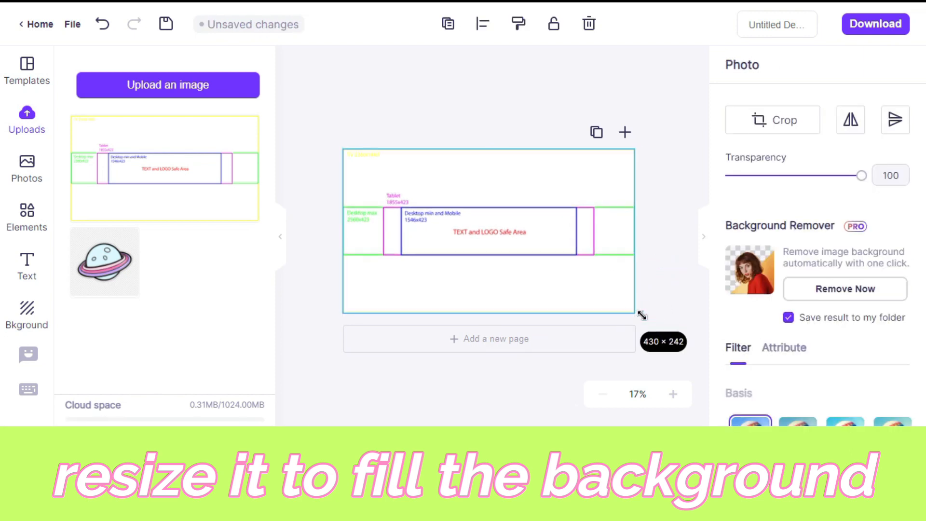
drag(532, 238, 528, 233)
click(668, 287)
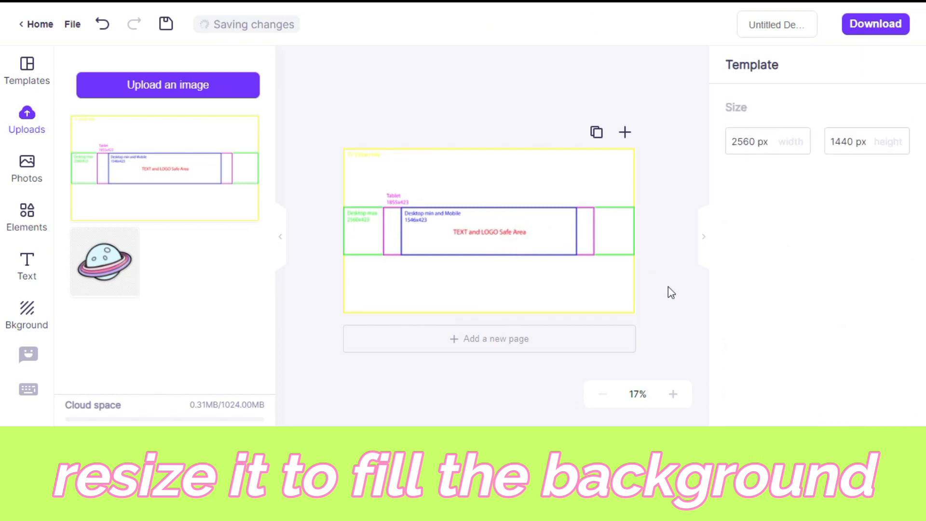
Try different backgrounds behind the banner guide and apply the pink and white marbled one.
click(27, 306)
click(226, 342)
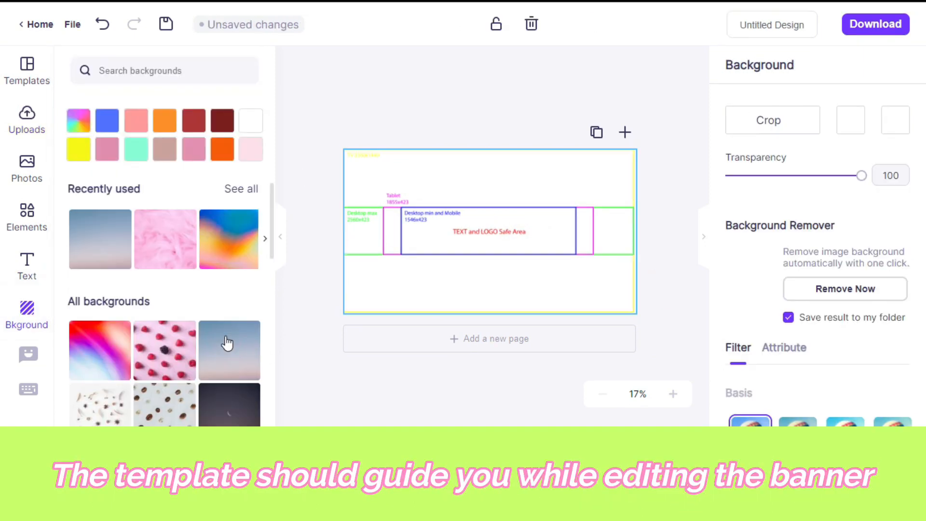
click(157, 248)
click(157, 250)
click(245, 151)
drag(270, 253, 282, 342)
click(228, 312)
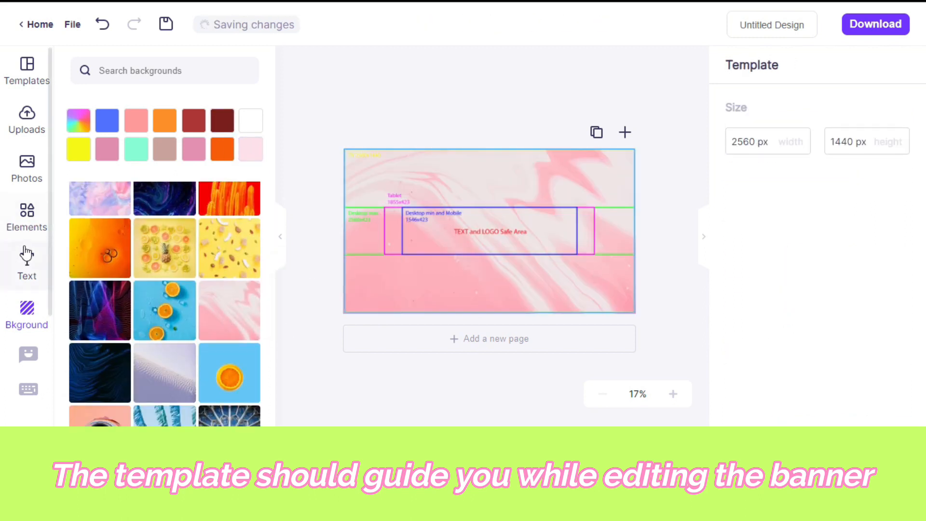
Add a heading reading "PCCool Tutorials" inside the guide's text and logo safe area.
click(27, 253)
drag(106, 153, 536, 242)
double_click(536, 242)
text(PCCool Tut)
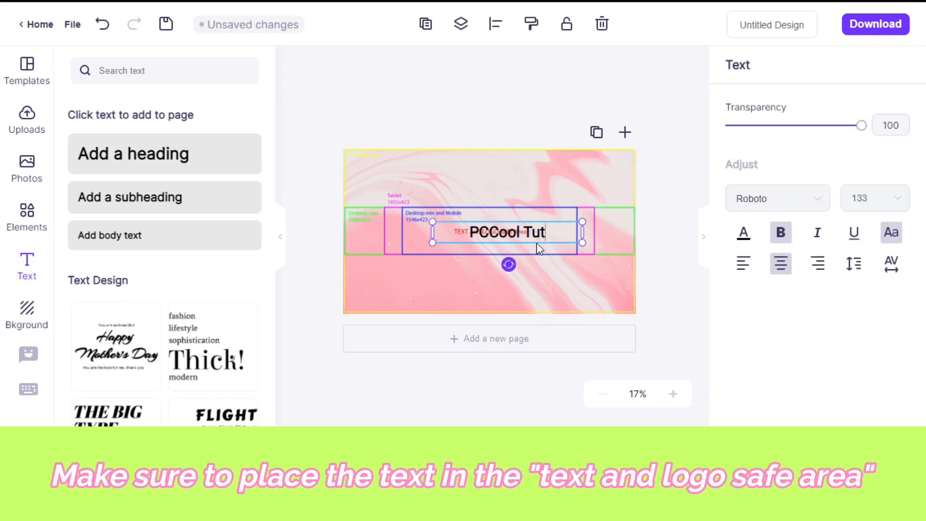
text(orials)
Make the "PCCool Tutorials" heading white and bold, and centre it in the safe area.
click(737, 395)
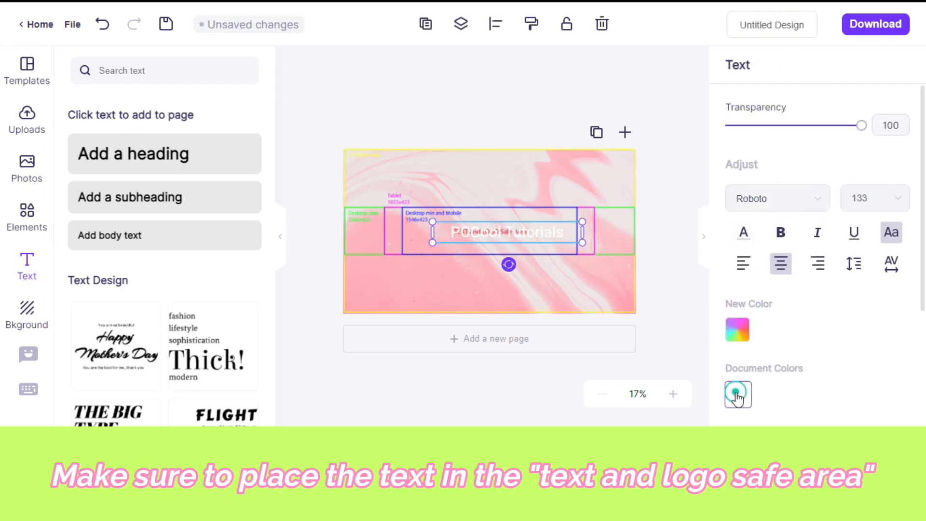
click(780, 234)
drag(569, 232, 551, 232)
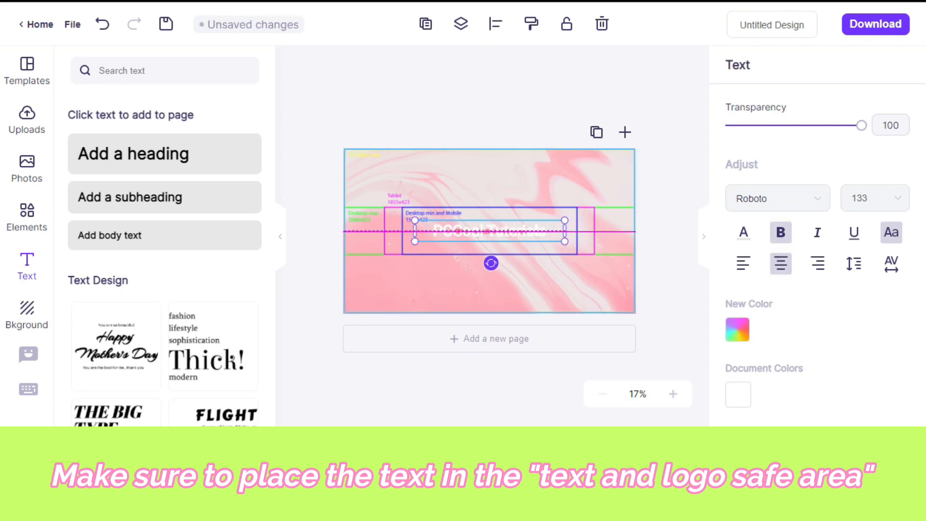
Set the "PCCool Tutorials" heading to black, try several fonts and apply Cedarville Cursive at size 156.
click(737, 330)
click(890, 333)
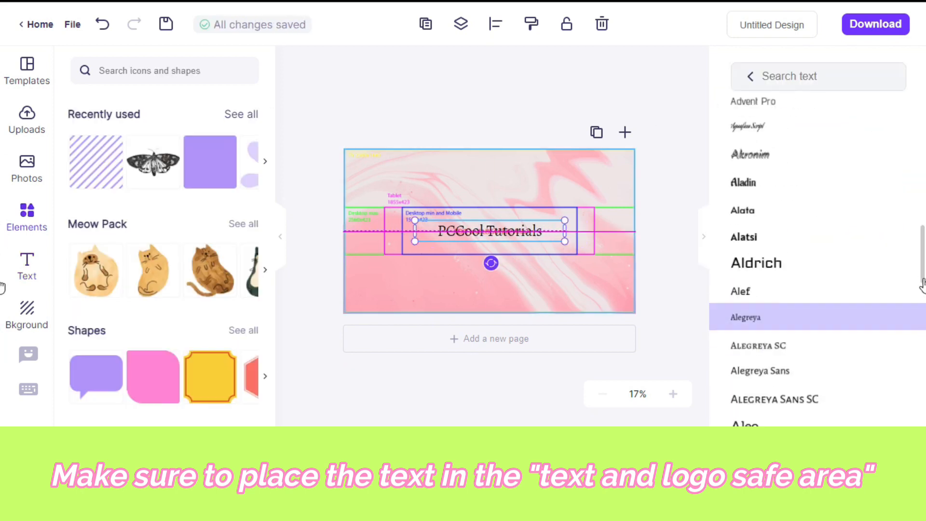
click(919, 383)
scroll(920, 382, down, 20)
click(919, 384)
scroll(921, 361, down, 15)
click(918, 385)
scroll(919, 388, down, 2)
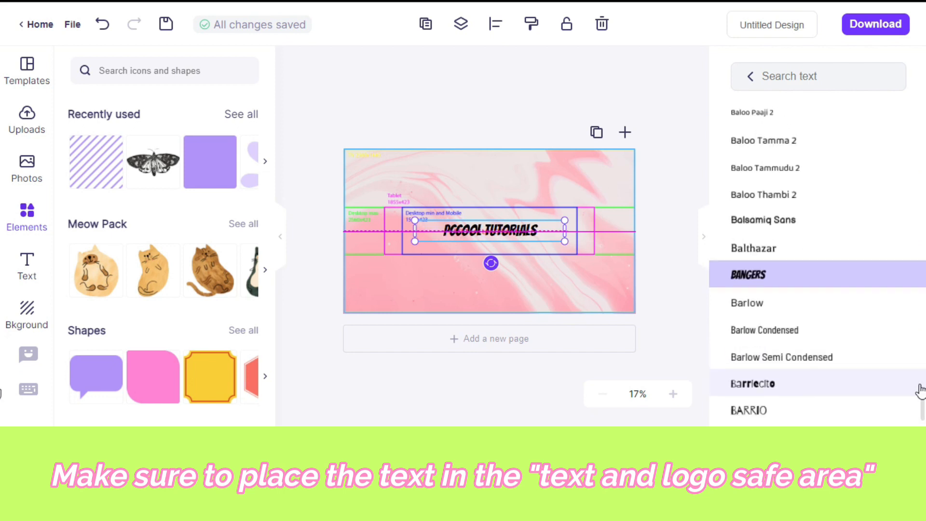
click(920, 385)
click(824, 196)
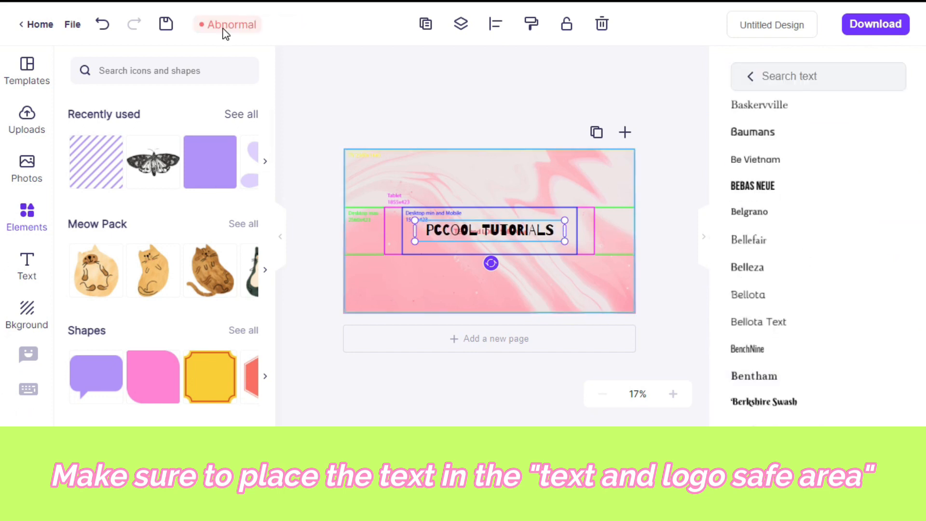
scroll(857, 159, down, 15)
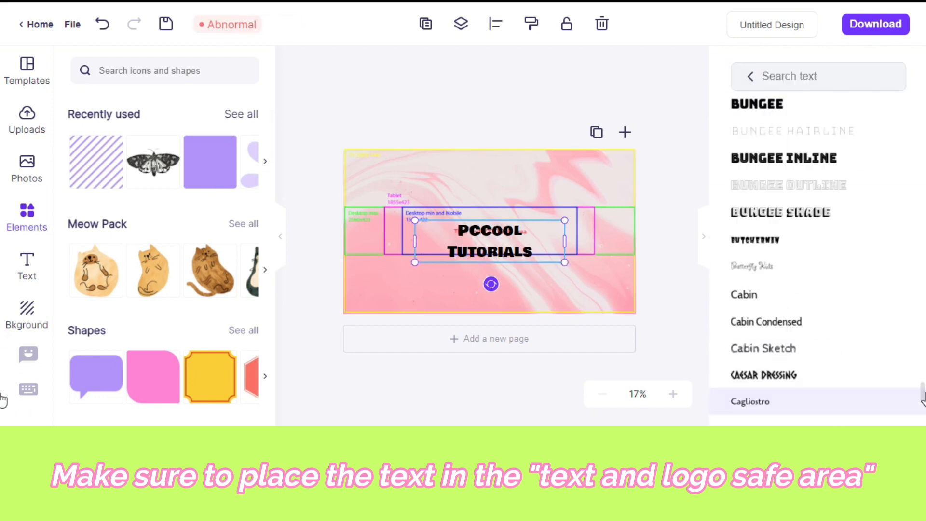
click(778, 241)
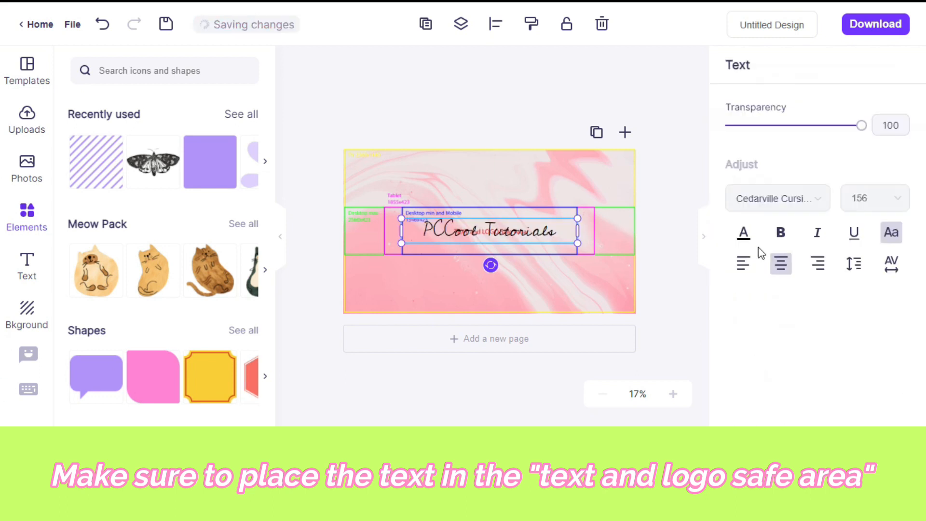
Recolour the "PCCool Tutorials" heading to a deep pink.
click(745, 235)
click(740, 328)
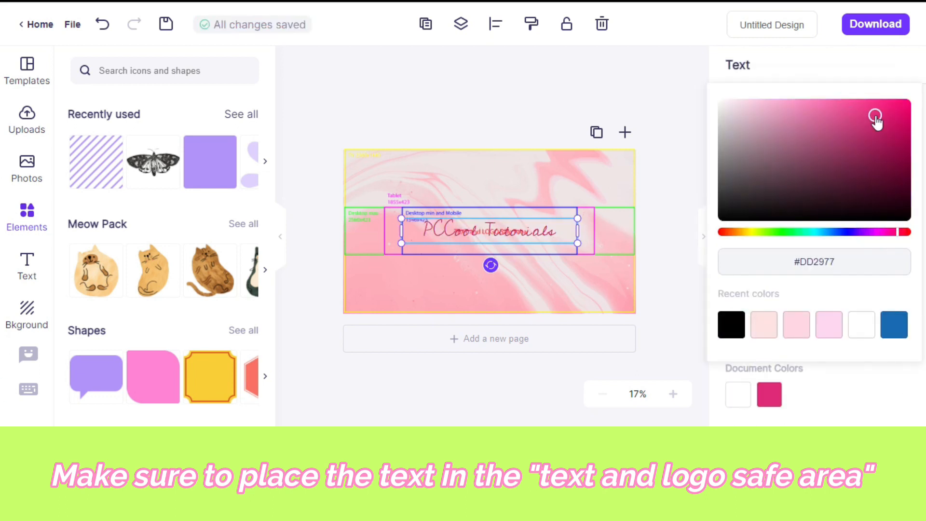
Add the five-pointed star from the Shapes elements near the banner's lower right and colour it white.
drag(274, 151, 271, 258)
click(308, 112)
click(247, 236)
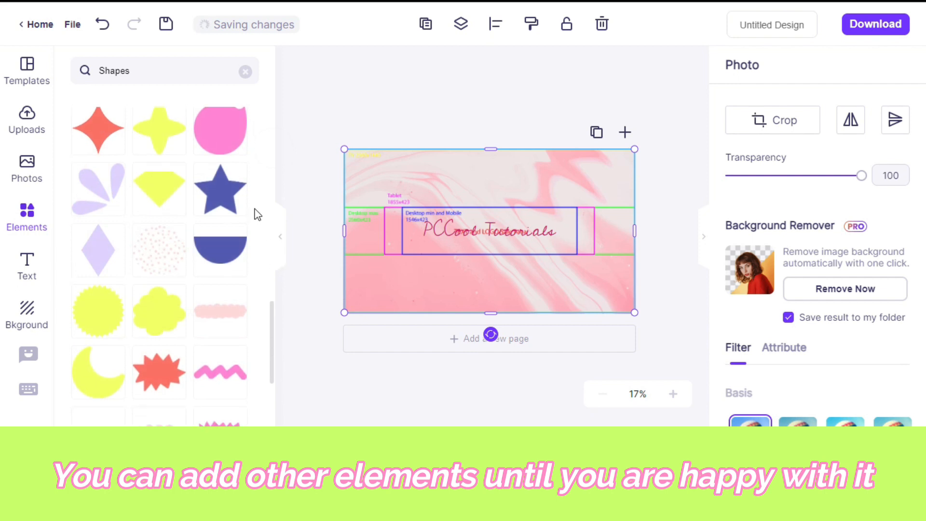
drag(479, 262, 598, 290)
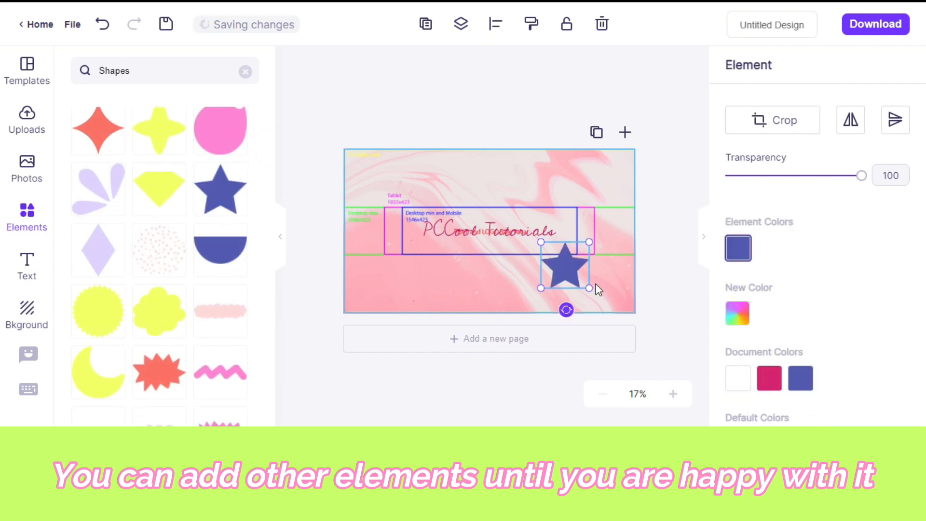
click(736, 377)
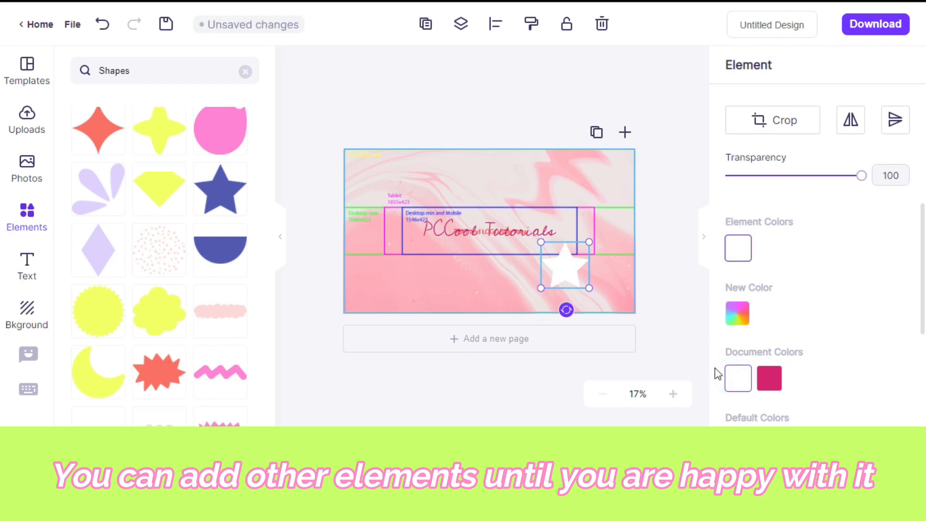
Move the white star up to the end of the heading, at the edge of the safe area.
click(673, 395)
click(673, 395)
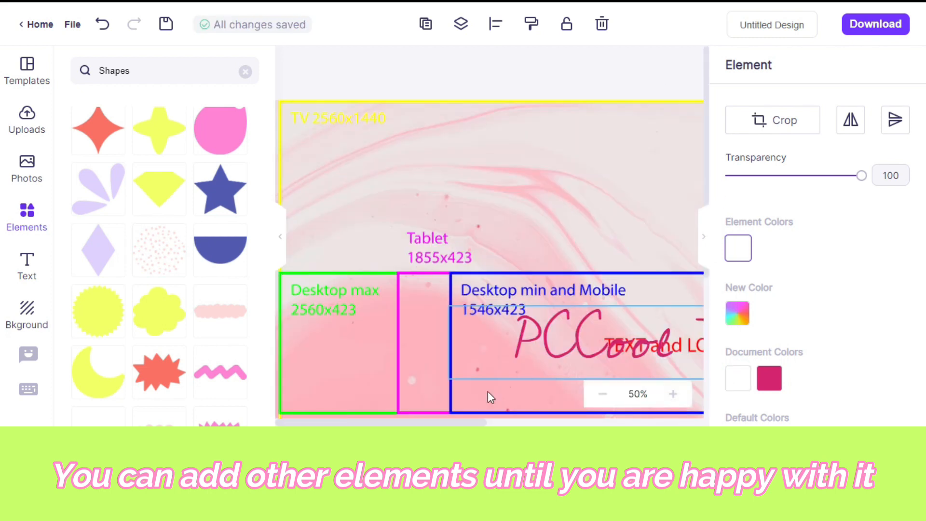
drag(708, 73, 706, 105)
drag(294, 424, 509, 426)
drag(499, 325, 516, 228)
key(ctrl+minus)
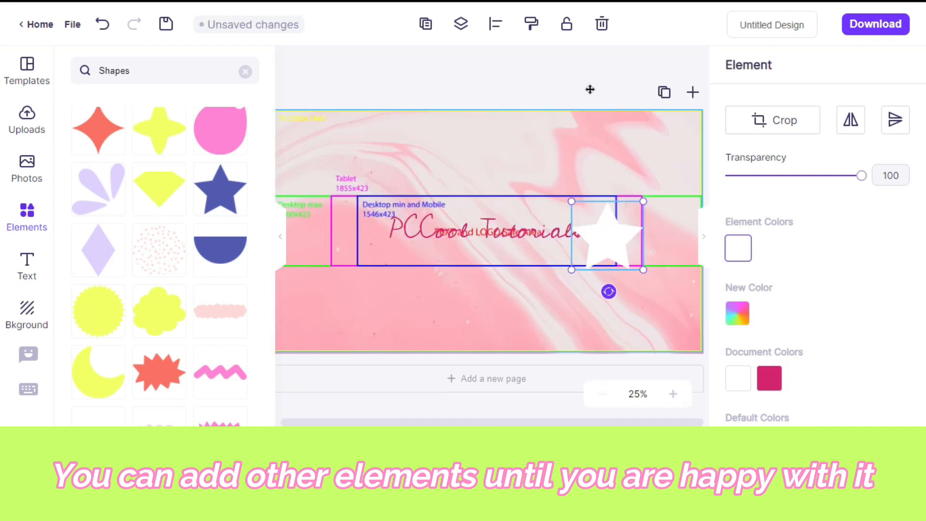
drag(595, 227, 589, 246)
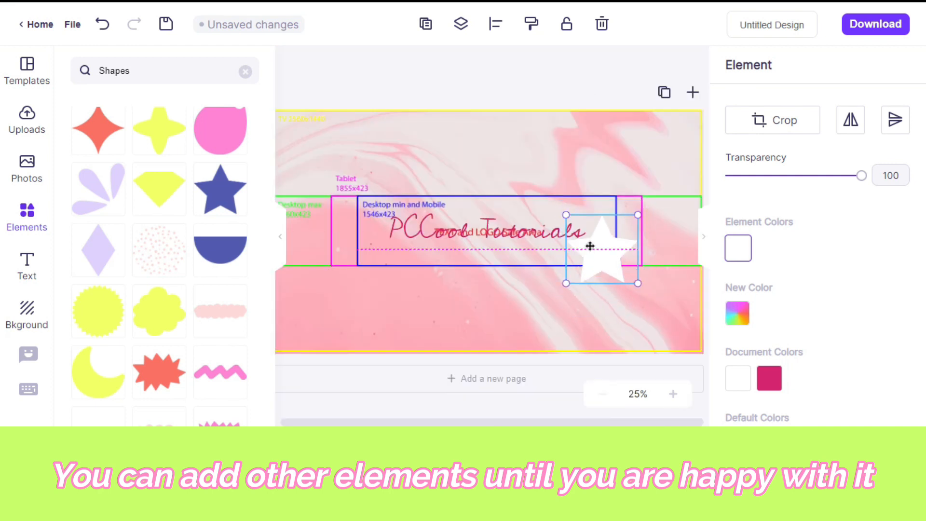
Shrink the white star, tilt it slightly and place it just above the end of the heading.
click(673, 393)
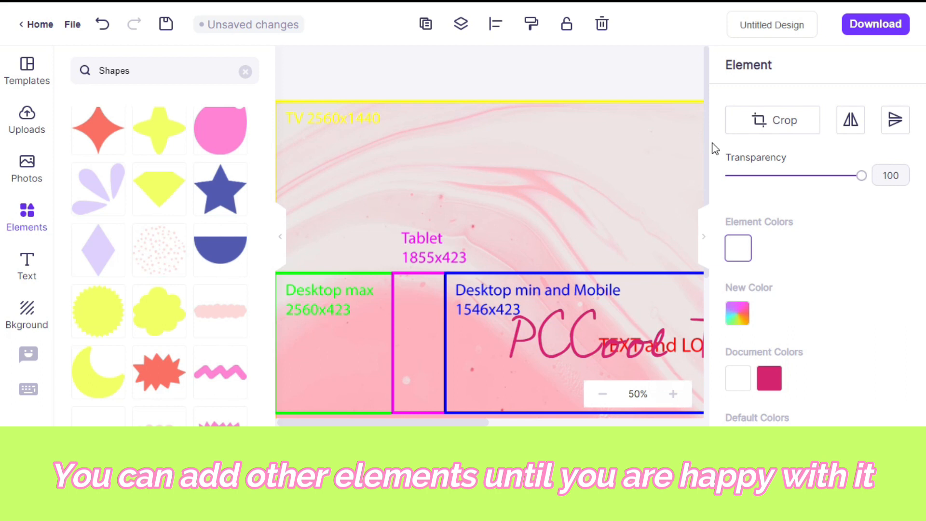
drag(708, 144, 708, 186)
drag(294, 424, 497, 423)
click(531, 305)
drag(590, 378, 515, 251)
drag(528, 209, 468, 235)
click(514, 184)
Duplicate the small white star and place the copy beside it above the heading's last letter.
click(450, 239)
right_click(450, 239)
click(487, 226)
right_click(478, 226)
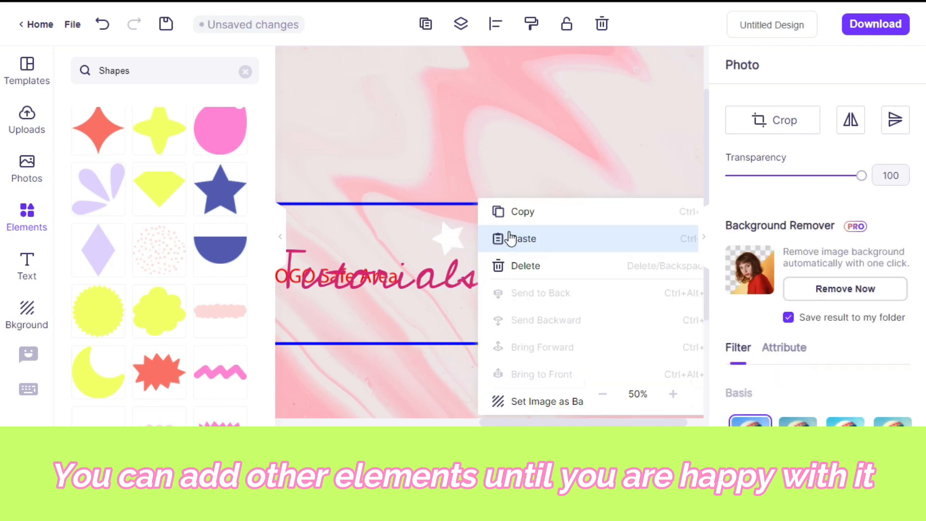
click(511, 238)
drag(500, 244, 525, 282)
click(522, 247)
Paste a third white star, make it larger and place it to the right of the heading's last letter.
right_click(468, 202)
click(497, 238)
drag(501, 269, 496, 290)
drag(530, 330, 506, 333)
drag(513, 294, 516, 288)
click(558, 141)
mouse_move(530, 422)
mouse_down()
mouse_move(372, 422)
mouse_move(519, 422)
mouse_up()
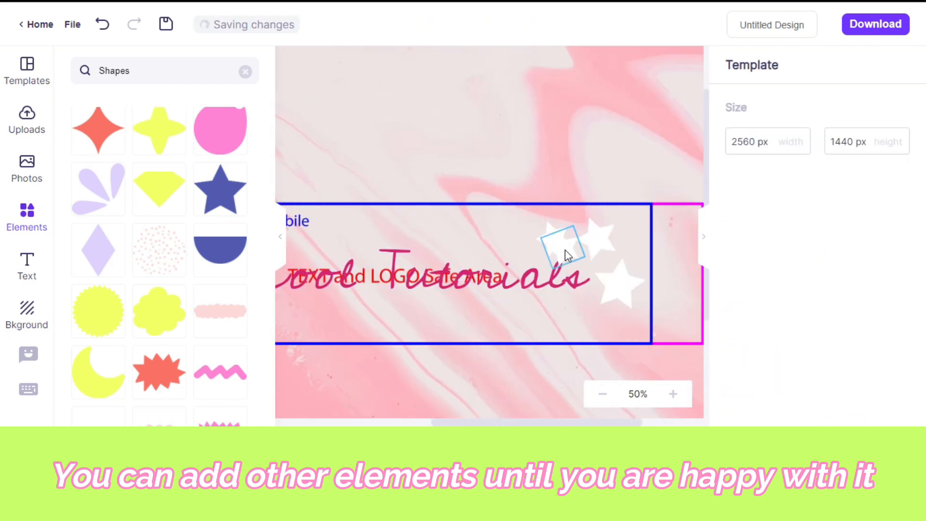
Copy white stars to the start of the heading, placing them above and beside its first letter.
drag(565, 249, 305, 322)
drag(519, 422, 386, 421)
right_click(429, 242)
drag(576, 319, 420, 292)
click(451, 236)
right_click(430, 243)
click(450, 258)
Paste another white star, enlarge and tilt it, and place it below the start of the heading.
right_click(420, 291)
click(449, 258)
double_click(436, 251)
click(530, 59)
drag(437, 252, 452, 315)
drag(464, 294, 487, 277)
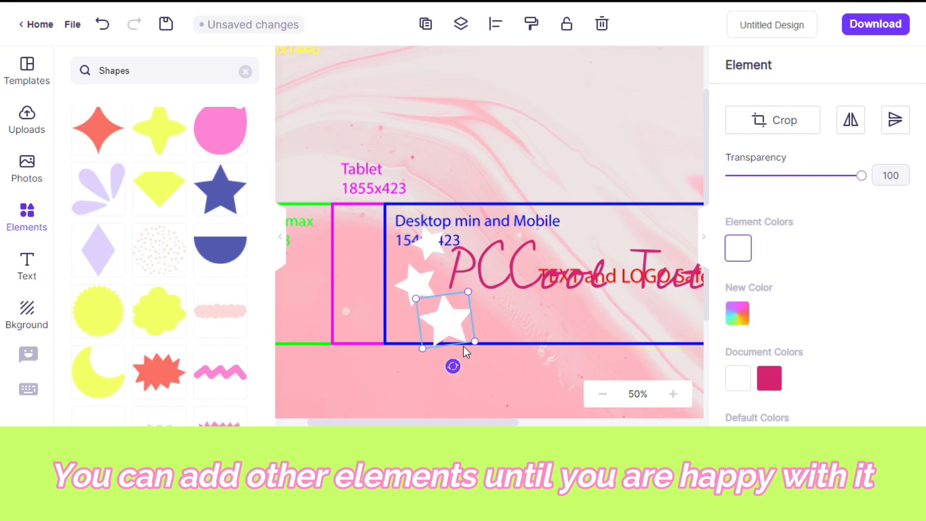
drag(491, 340, 494, 342)
drag(412, 422, 496, 419)
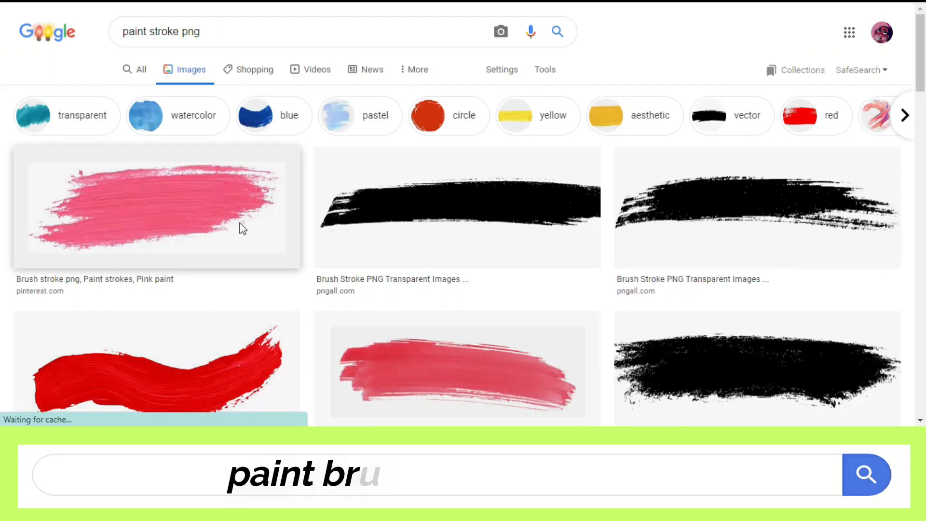
Switch to the Google Images results for "paint stroke png" and save the pink brush stroke image.
click(201, 215)
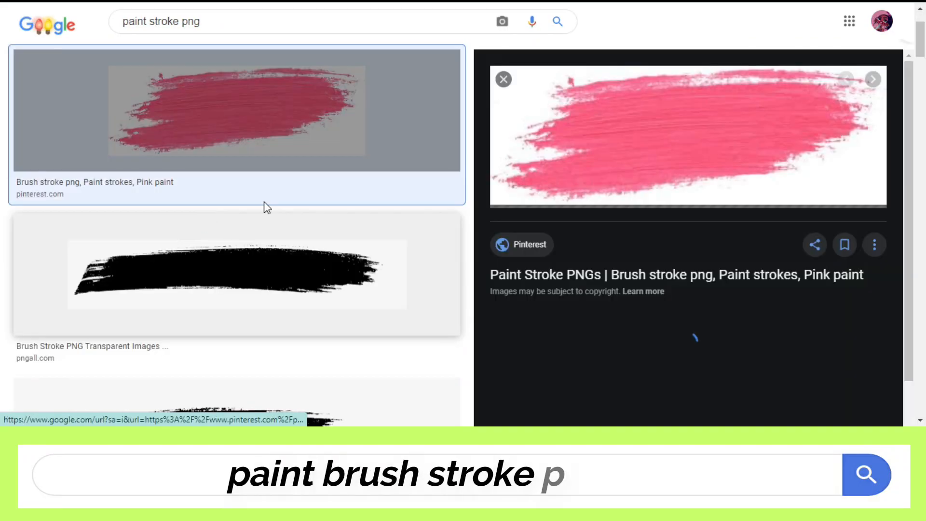
right_click(669, 157)
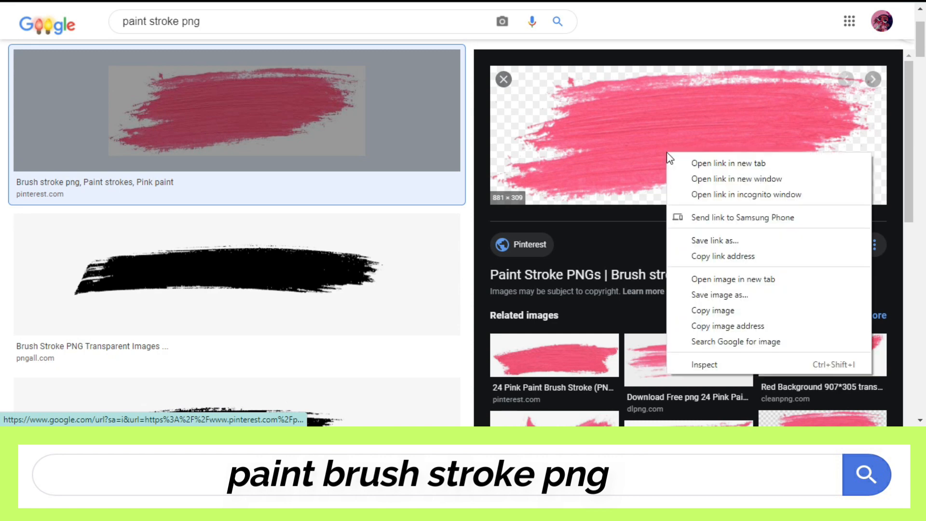
click(751, 295)
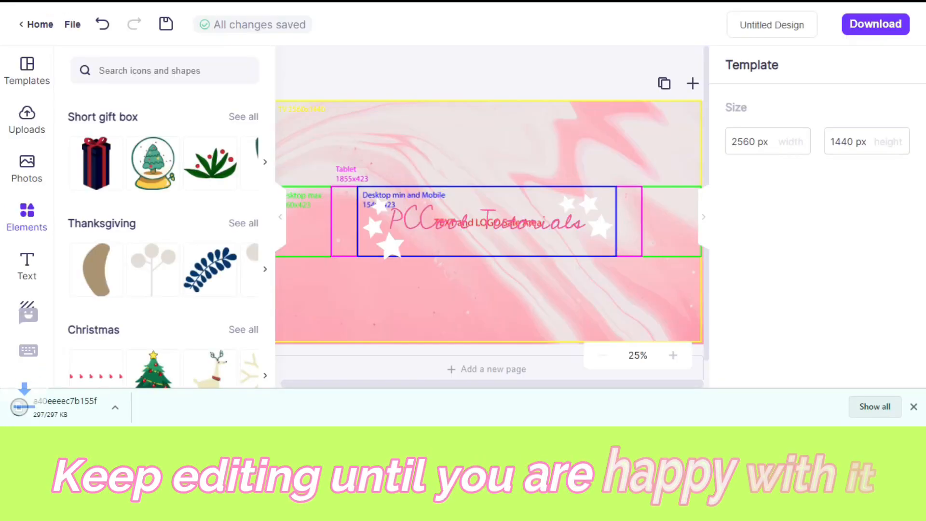
Upload the saved pink paint stroke image and add it to the banner.
click(27, 119)
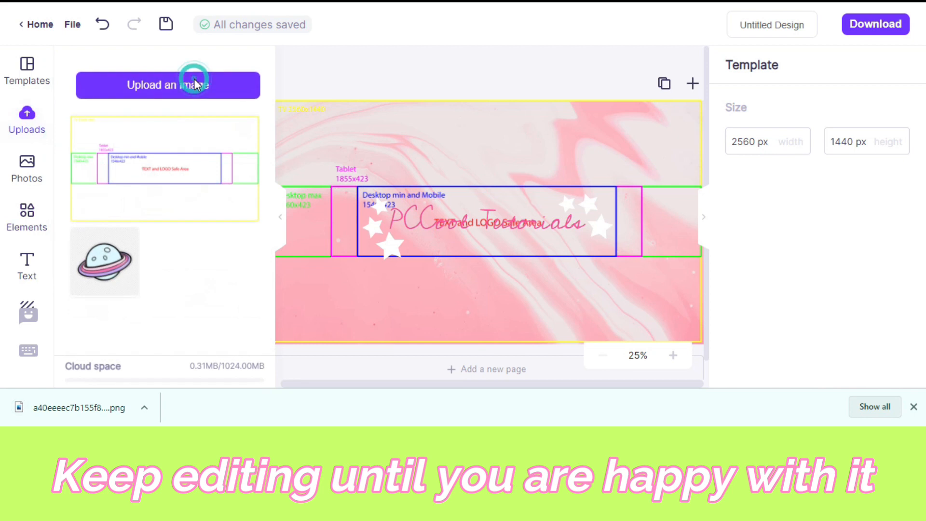
drag(171, 156, 456, 213)
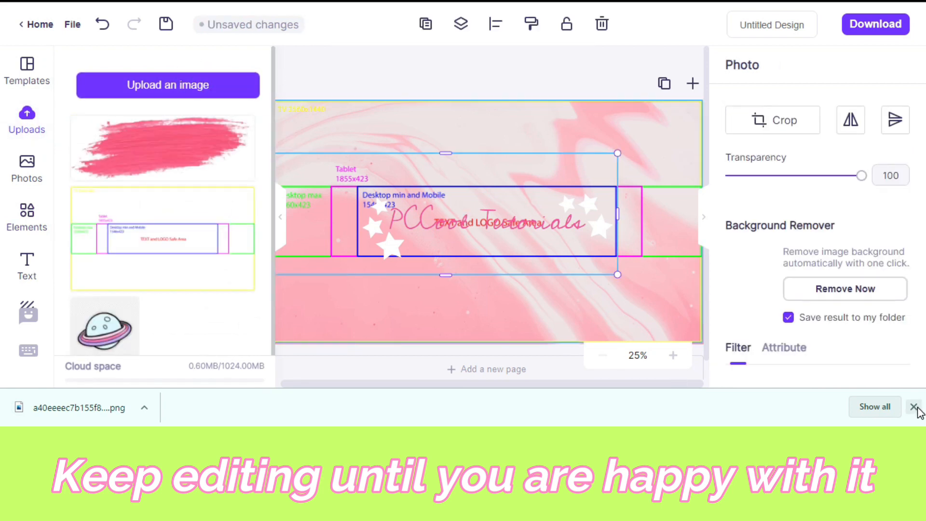
click(913, 407)
Resize the paint stroke to cover the blue desktop and mobile area and send it behind the heading and stars.
drag(617, 276, 503, 240)
drag(419, 192, 504, 218)
drag(579, 268, 622, 282)
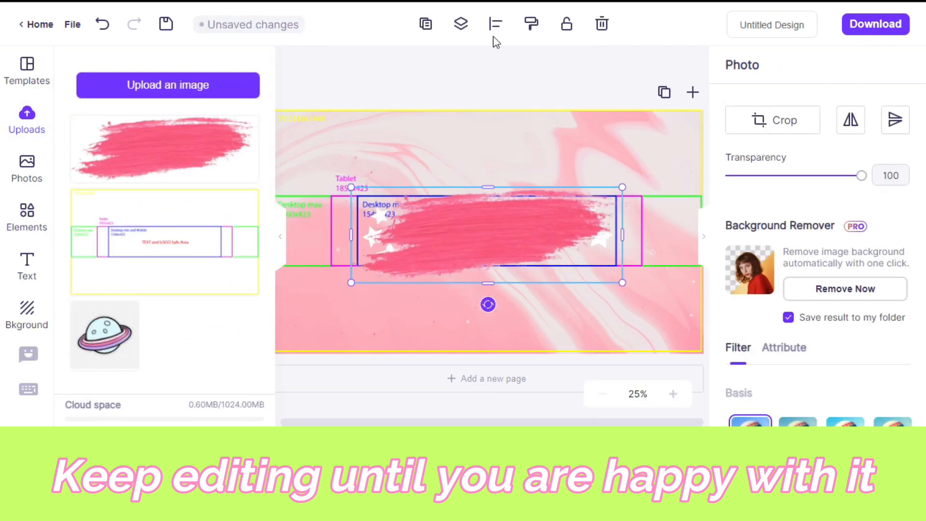
click(461, 24)
click(427, 67)
Make the "PCCool Tutorials" heading white, reduce it to size 149 and position it between the stars on the stroke.
click(466, 237)
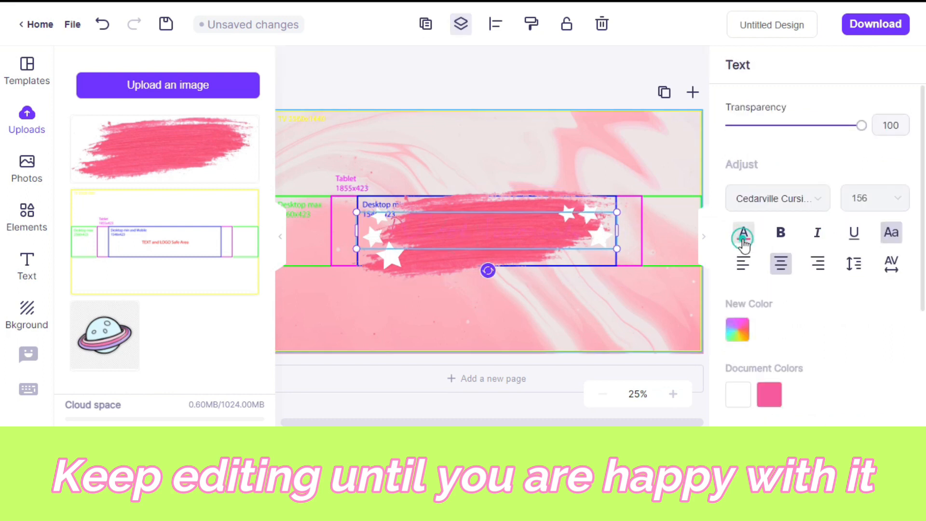
click(539, 97)
click(531, 235)
drag(616, 249, 606, 244)
drag(467, 227, 477, 228)
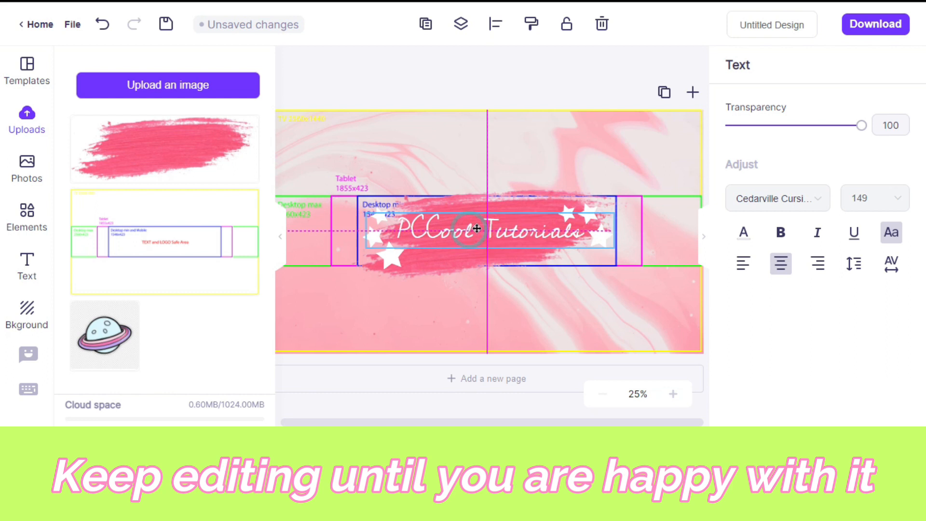
click(550, 82)
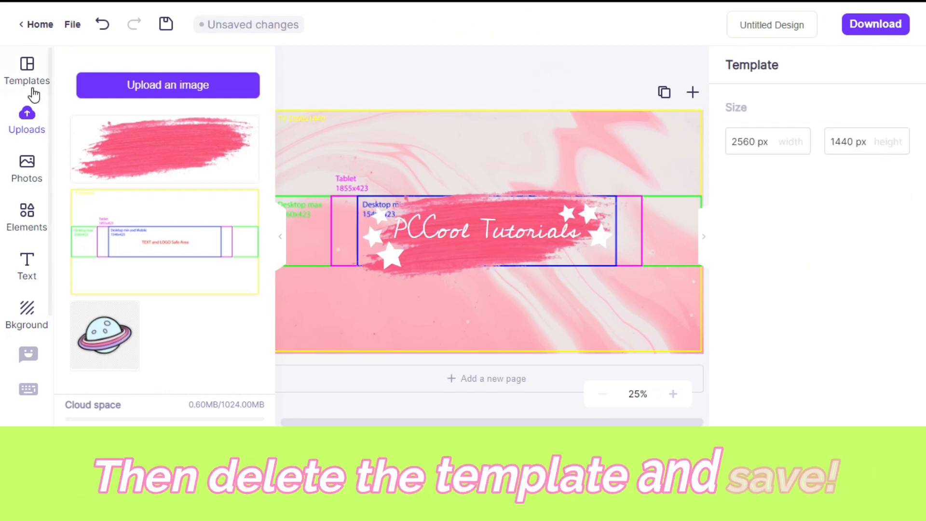
Delete the coloured safe-area guide from the banner.
click(27, 75)
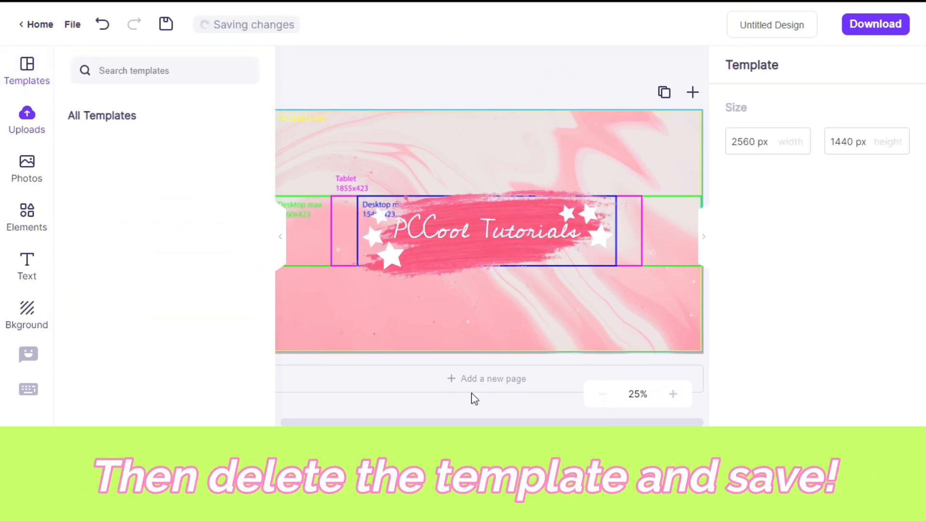
click(282, 237)
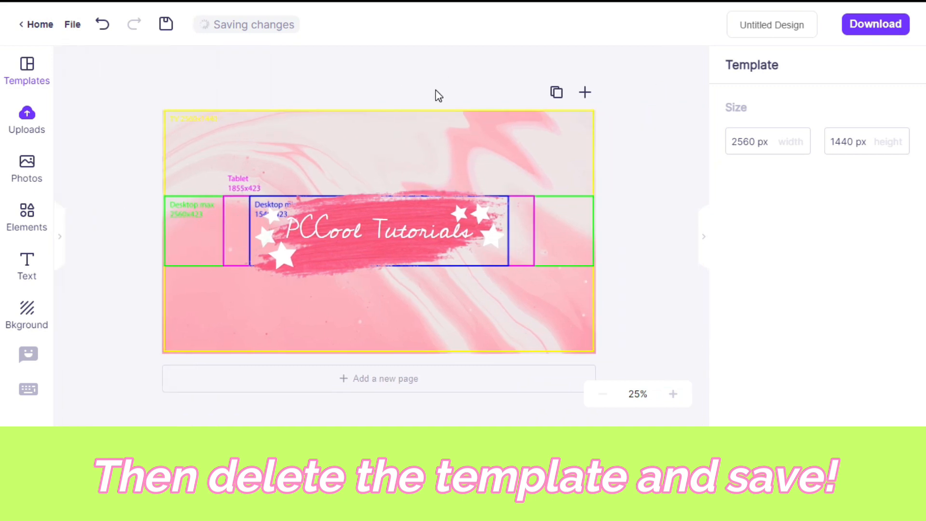
click(400, 172)
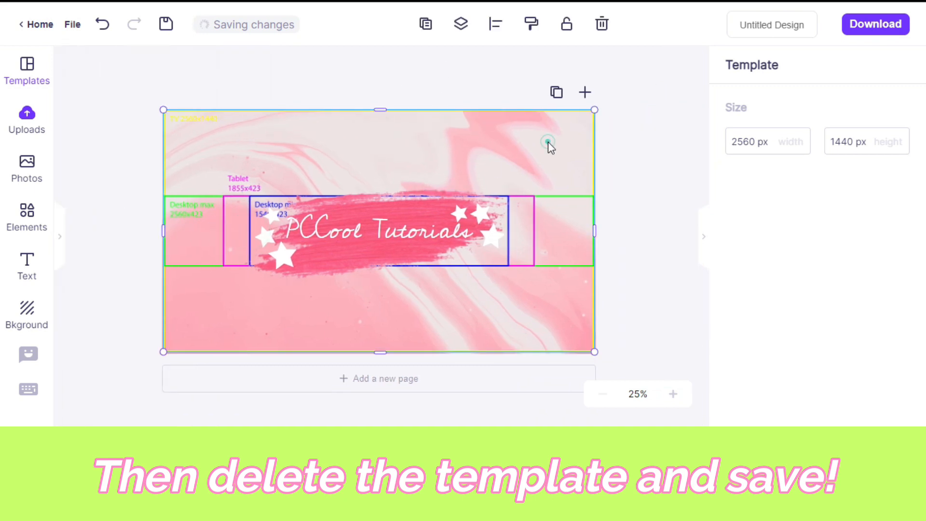
click(604, 31)
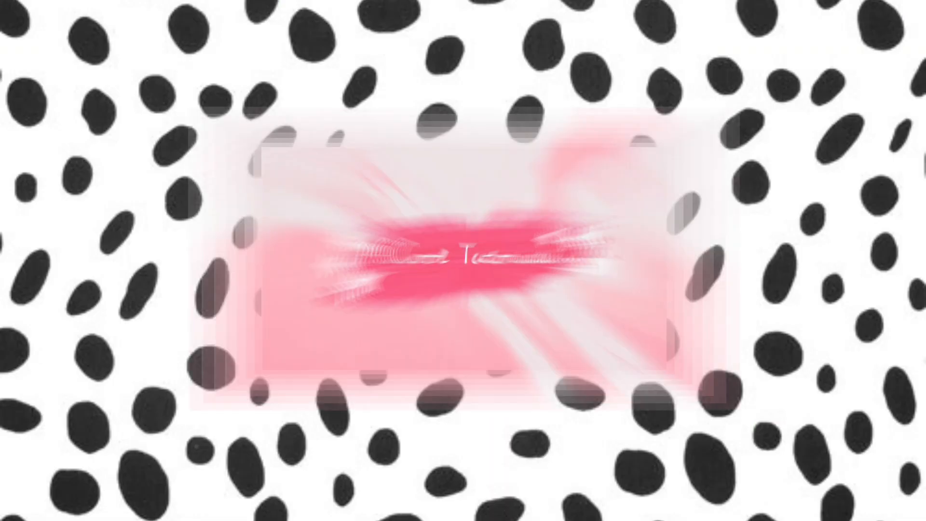